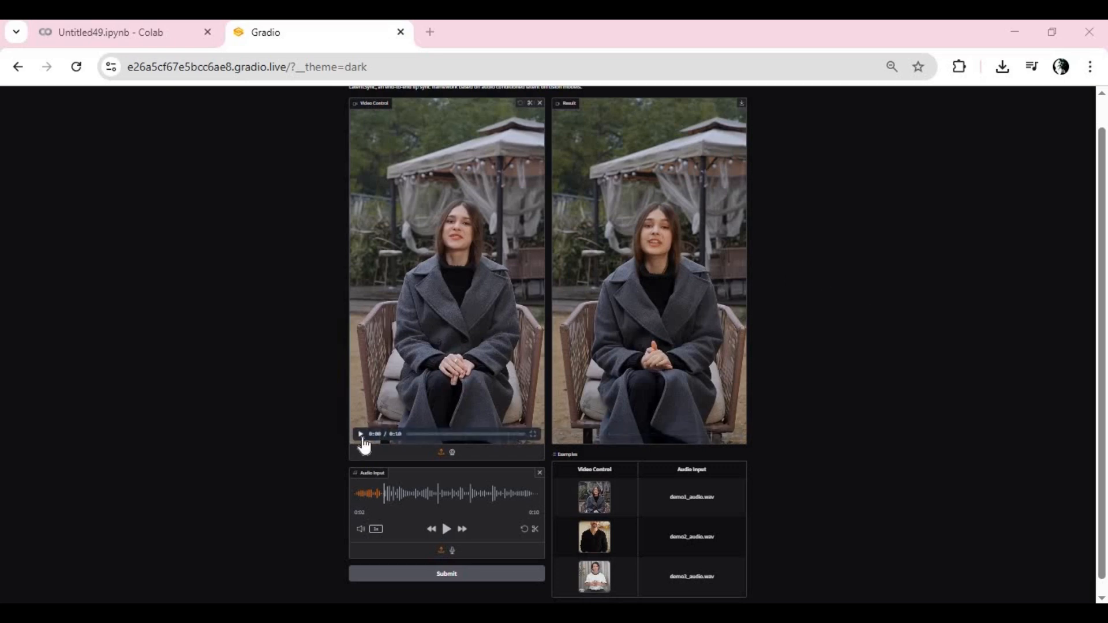
Play the original clip and the lip-synced result video in Gradio, then switch back to Colab.
{"action": "left_click", "coordinate": [362, 438]}
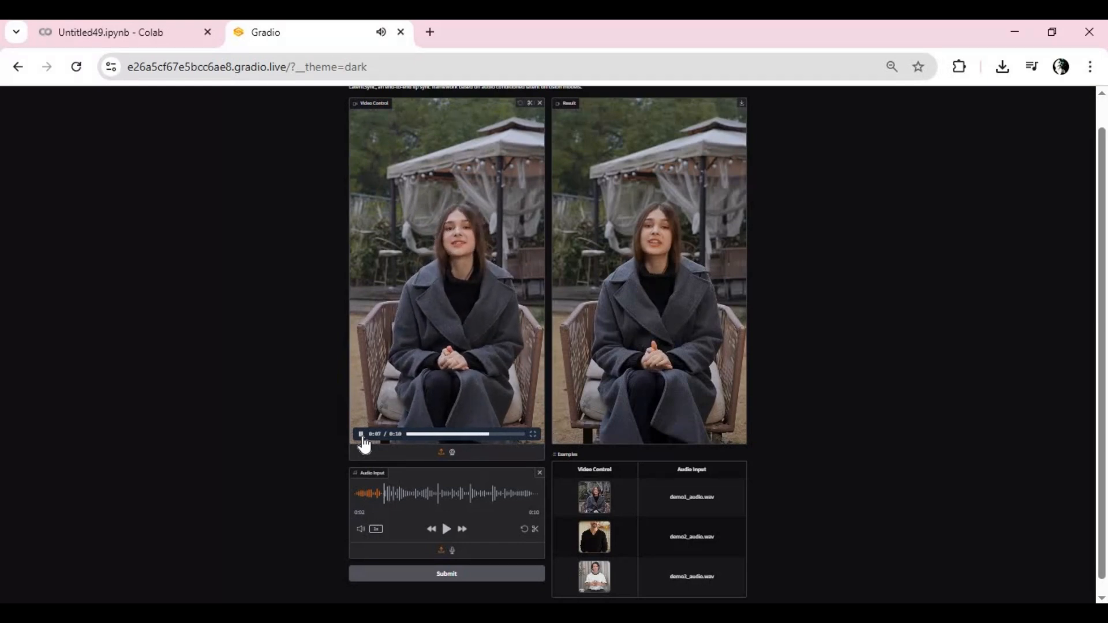
{"action": "left_click", "coordinate": [361, 435]}
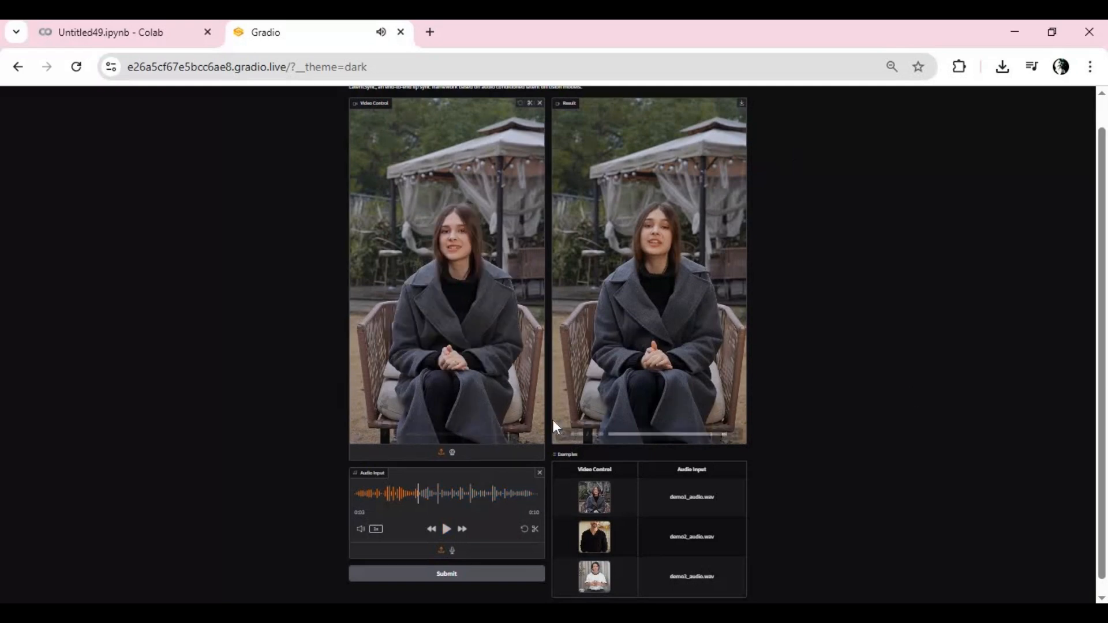
{"action": "left_click", "coordinate": [564, 437]}
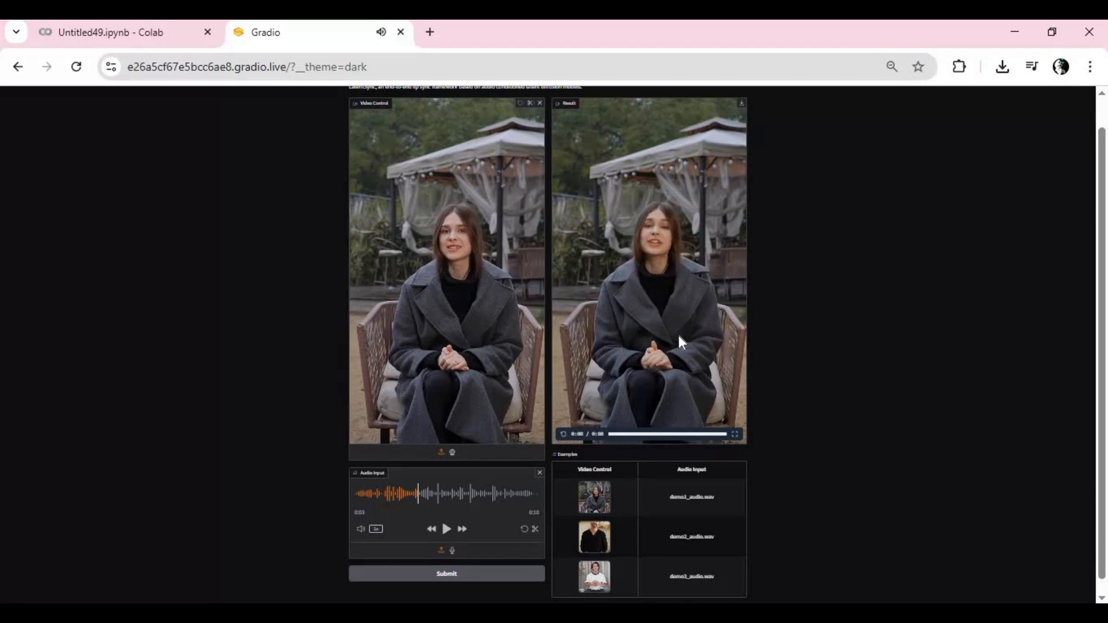
{"action": "scroll", "coordinate": [678, 334], "scroll_direction": "up", "scroll_amount": 1}
{"action": "scroll", "coordinate": [679, 343], "scroll_direction": "down", "scroll_amount": 2}
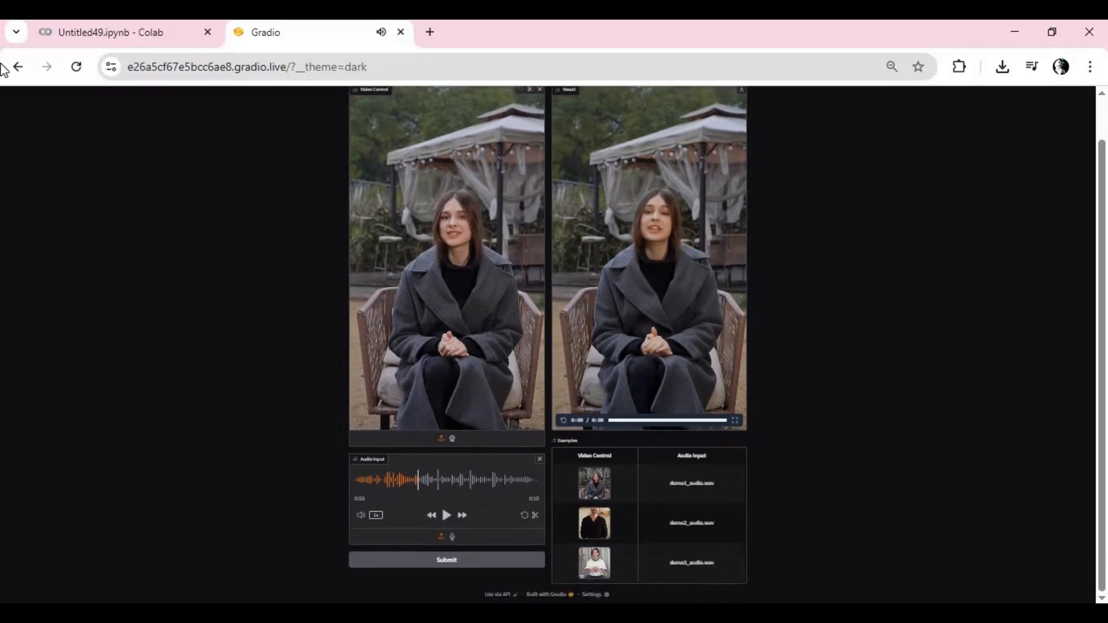
{"action": "key", "text": "ctrl+shift+Tab"}
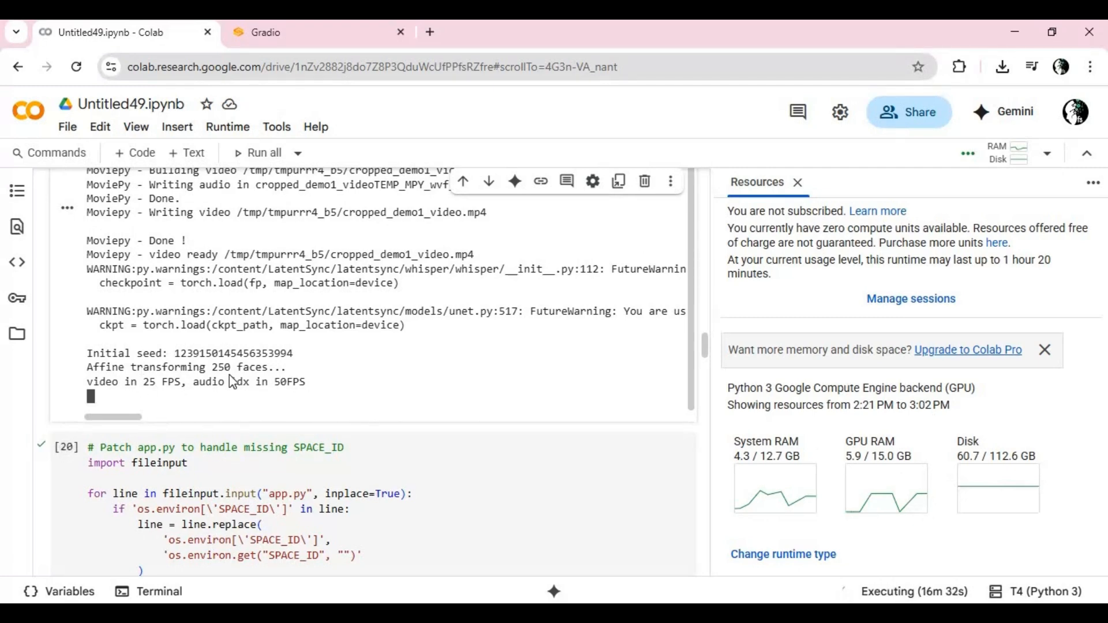
Highlight the 'Affine transforming 250 faces' output line in Colab, then return to the Gradio app.
{"action": "left_click_drag", "start_coordinate": [283, 369], "coordinate": [86, 368]}
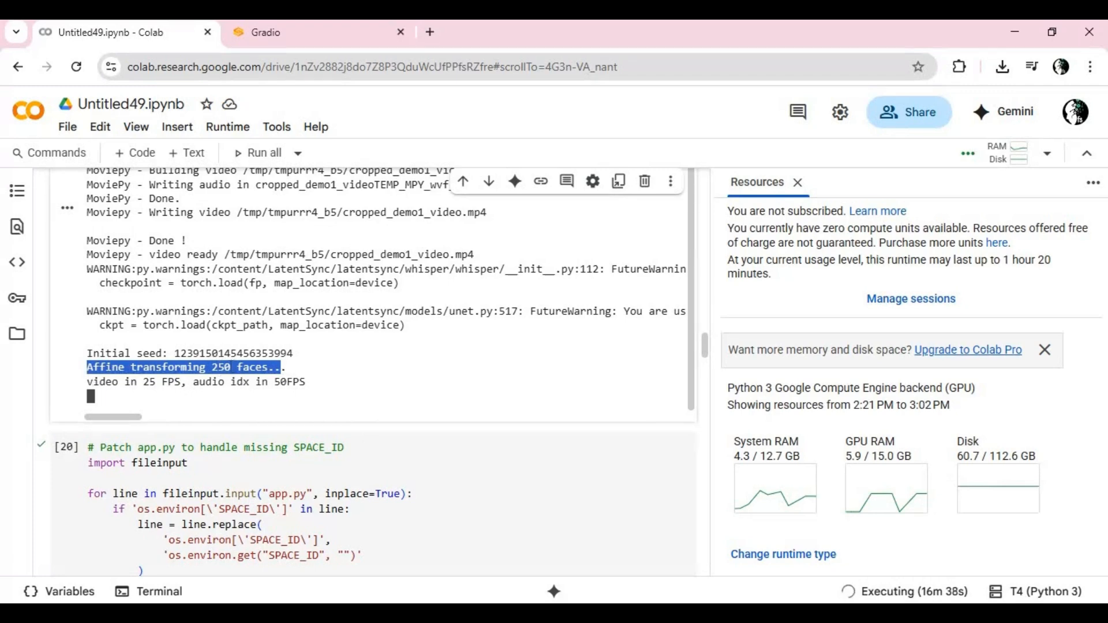
{"action": "left_click", "coordinate": [215, 361]}
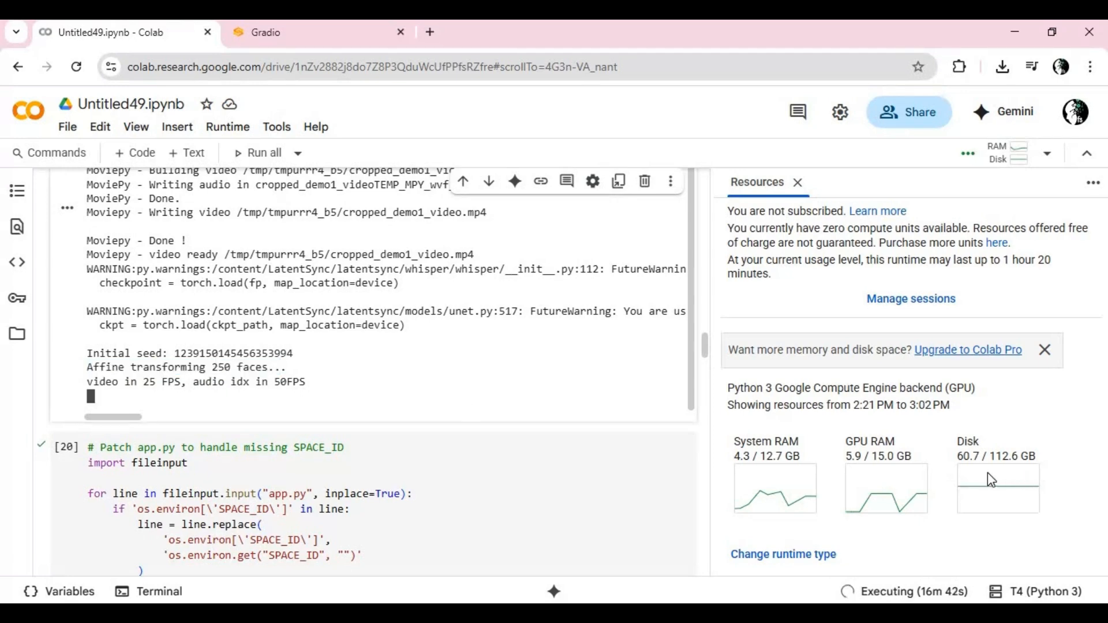
{"action": "mouse_move", "coordinate": [328, 502]}
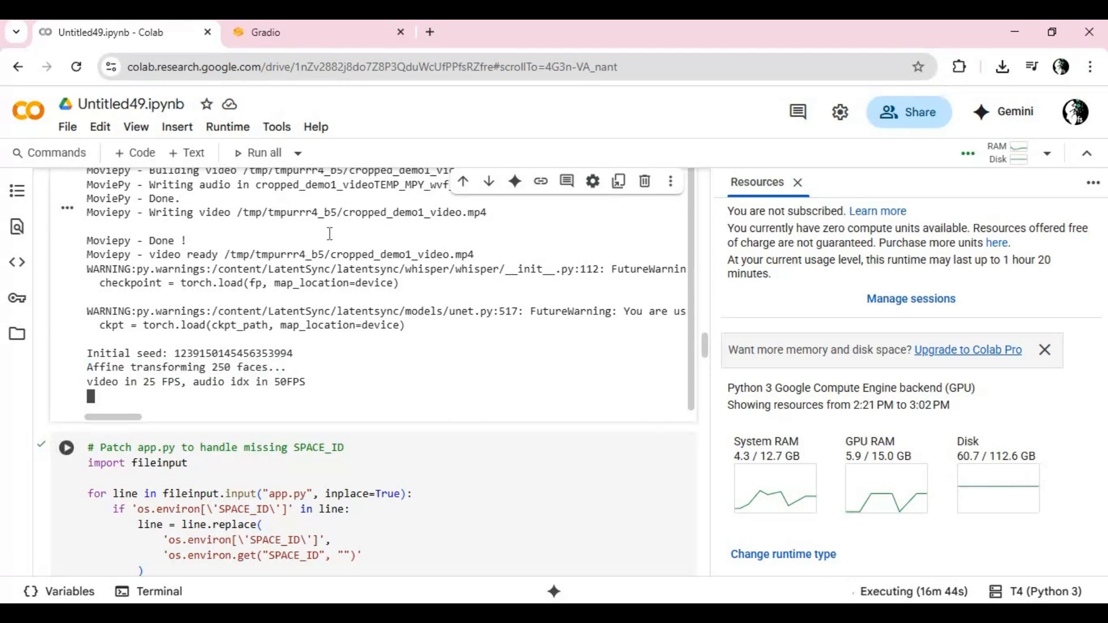
{"action": "left_click", "coordinate": [286, 37]}
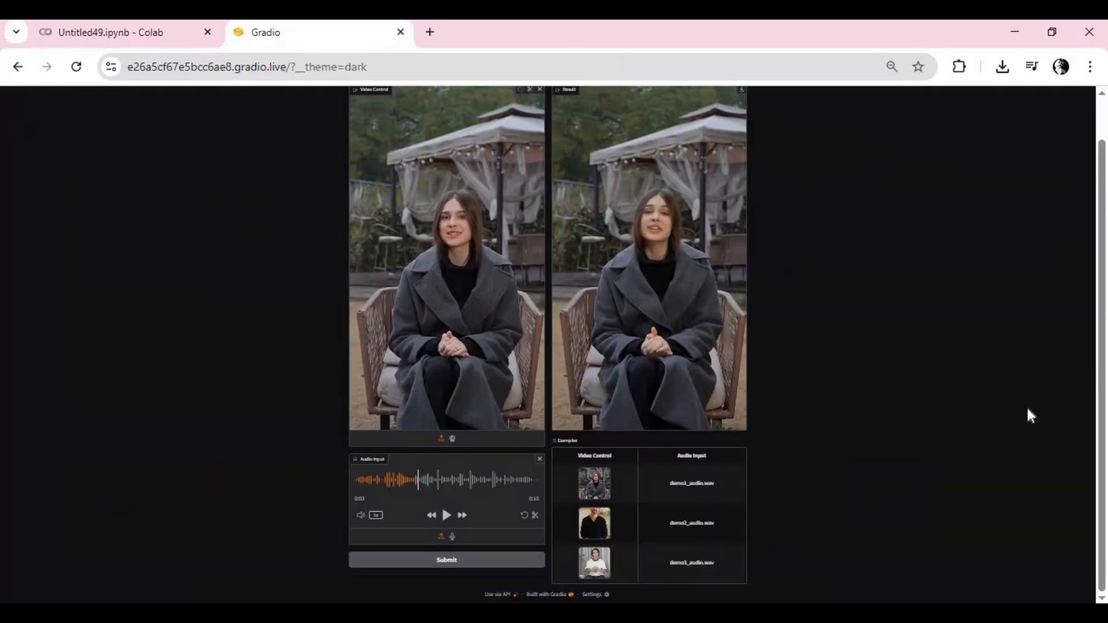
{"action": "scroll", "coordinate": [994, 384], "scroll_direction": "up", "scroll_amount": 1}
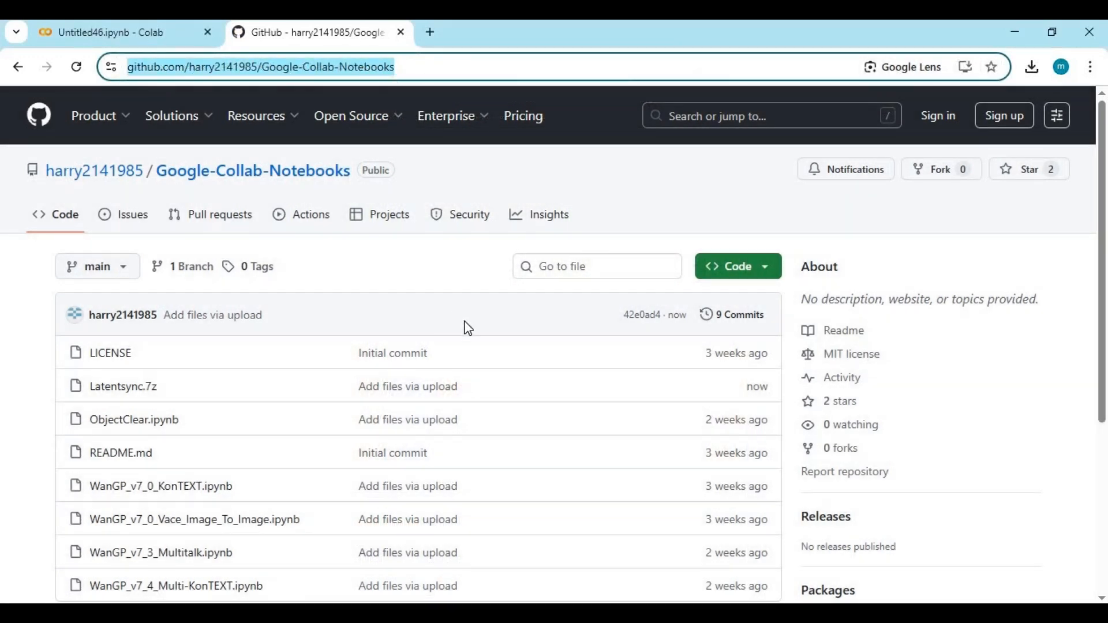
{"action": "scroll", "coordinate": [465, 328], "scroll_direction": "down", "scroll_amount": 2}
{"action": "scroll", "coordinate": [465, 324], "scroll_direction": "up", "scroll_amount": 1}
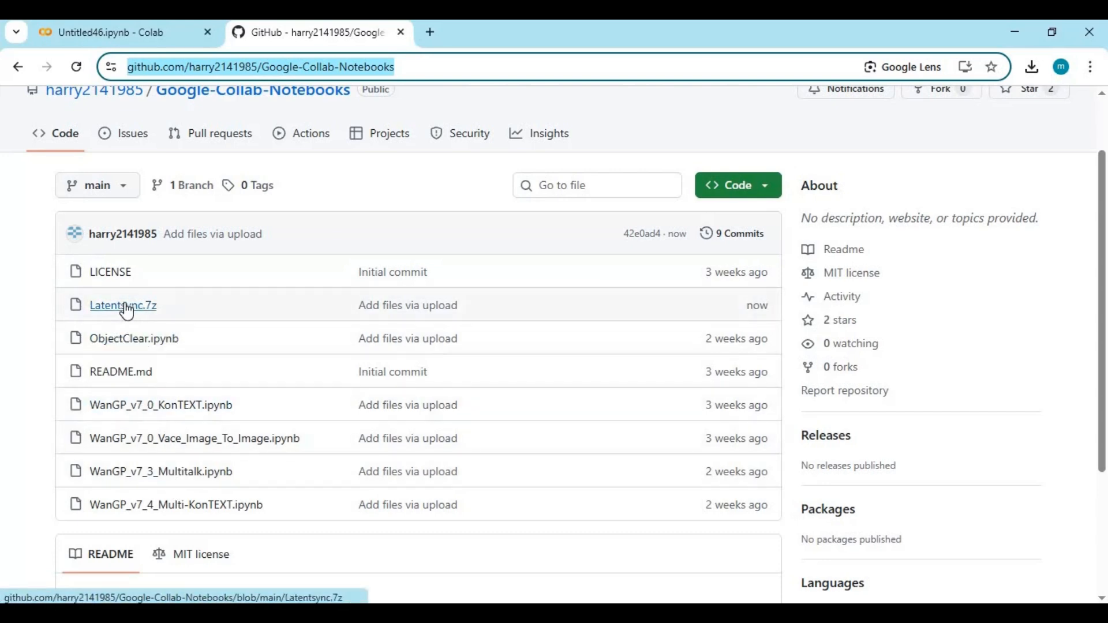
Open the Latentsync.7z file page in the GitHub repository.
{"action": "left_click", "coordinate": [125, 307]}
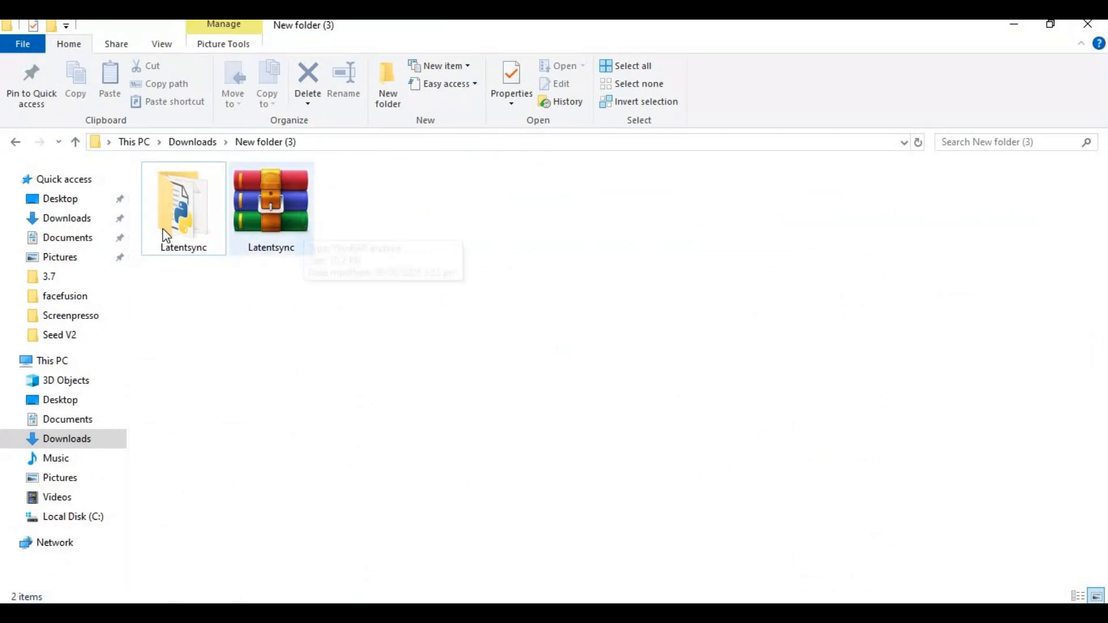
Open the extracted Latentsync folder showing the app file and Latentsync.ipynb.
{"action": "double_click", "coordinate": [182, 234]}
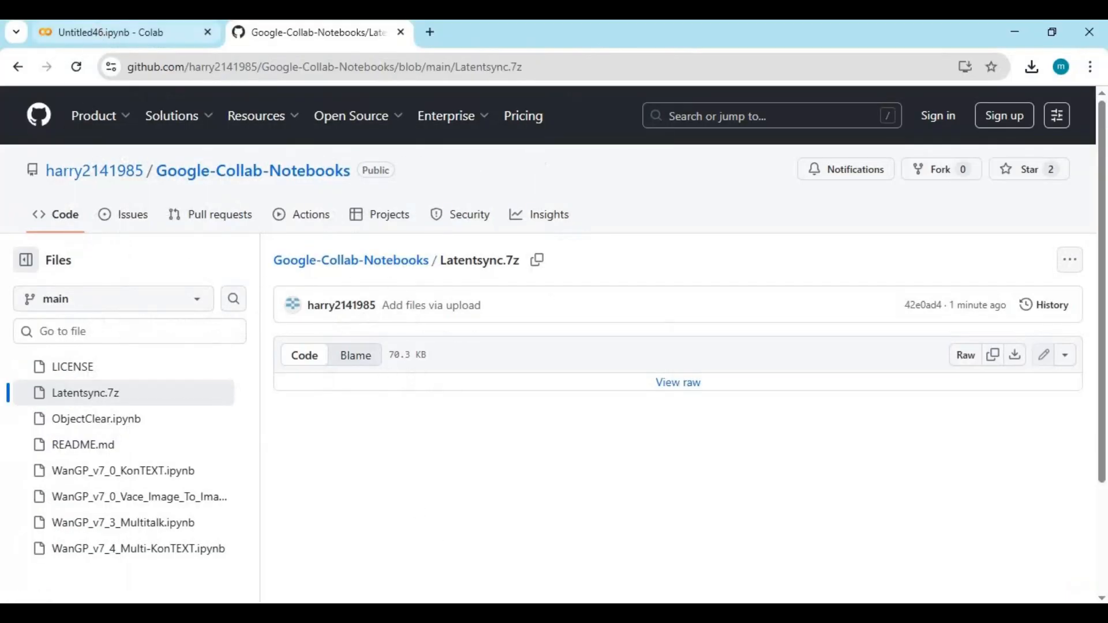
Switch from GitHub to the Colab browser tab with the Open notebook dialog.
{"action": "left_click", "coordinate": [77, 26]}
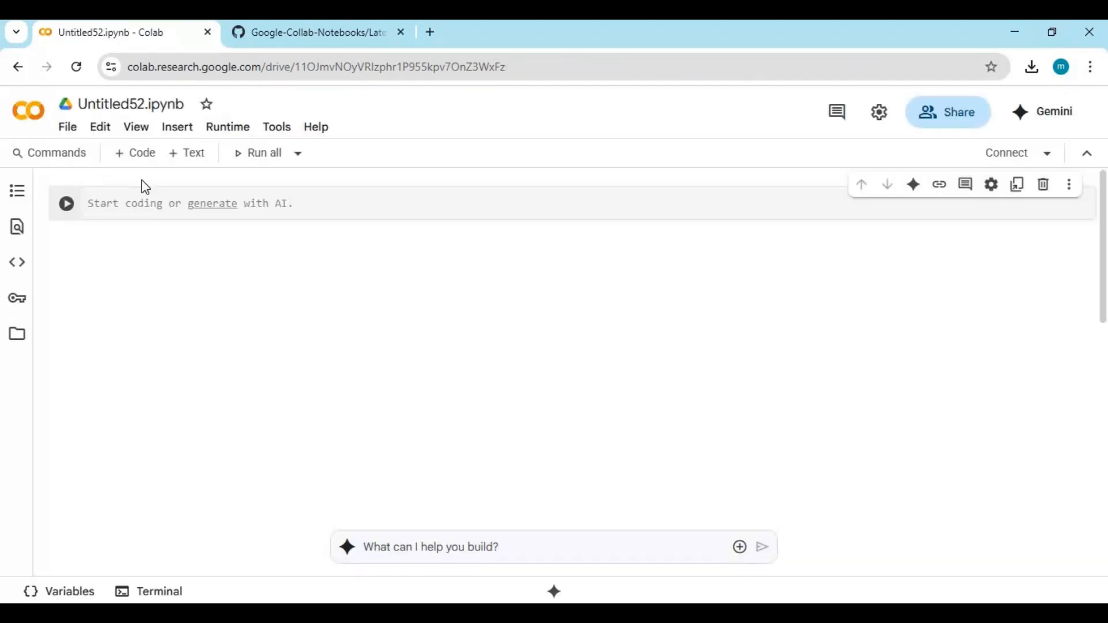
Upload Latentsync.ipynb from Downloads > New folder (3) > Latentsync into Colab and leave the blank notebook.
{"action": "left_click", "coordinate": [67, 127]}
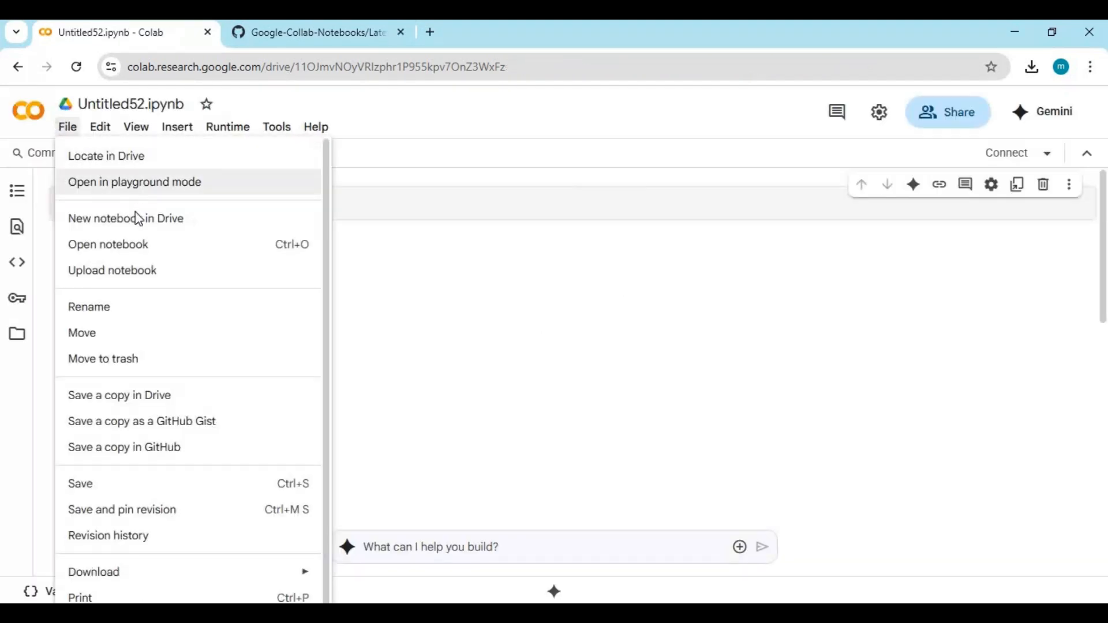
{"action": "left_click", "coordinate": [132, 272]}
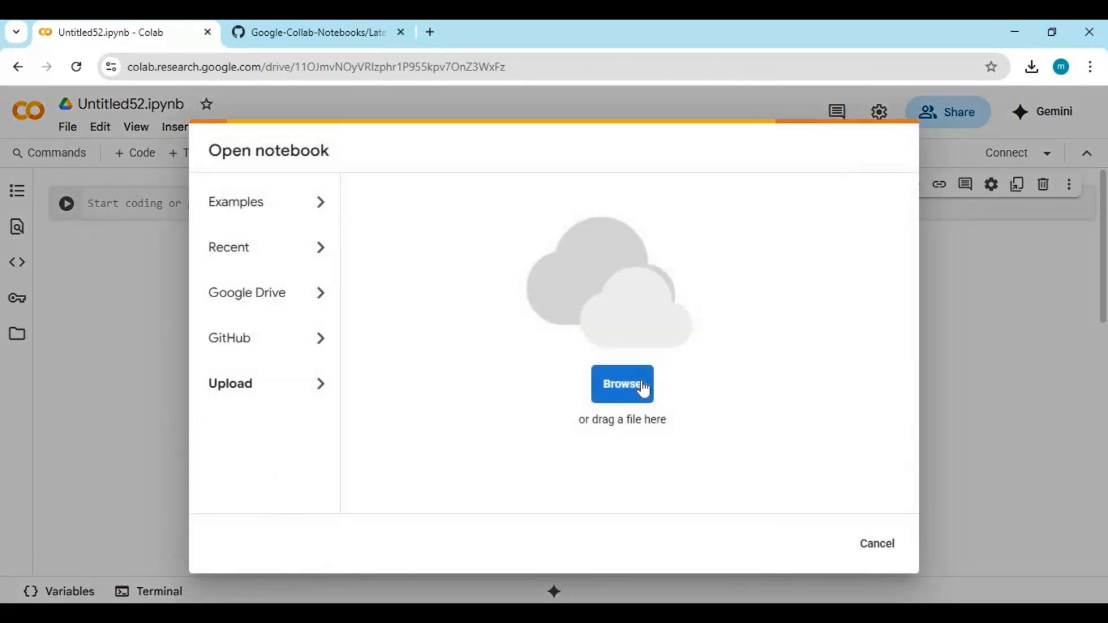
{"action": "left_click", "coordinate": [616, 392]}
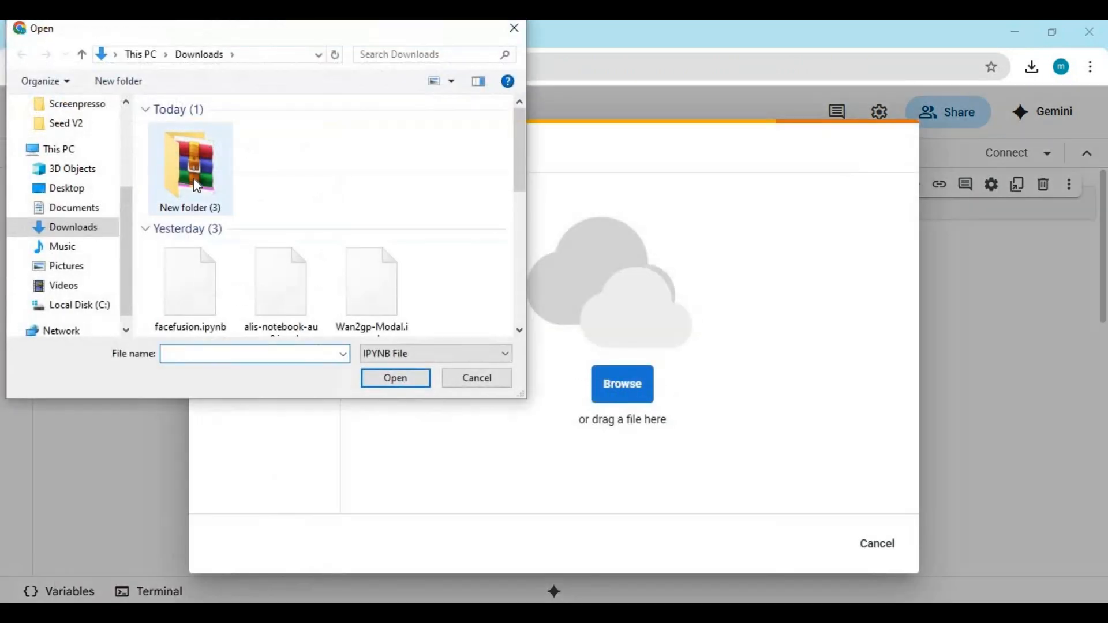
{"action": "left_click", "coordinate": [196, 177]}
{"action": "double_click", "coordinate": [197, 177]}
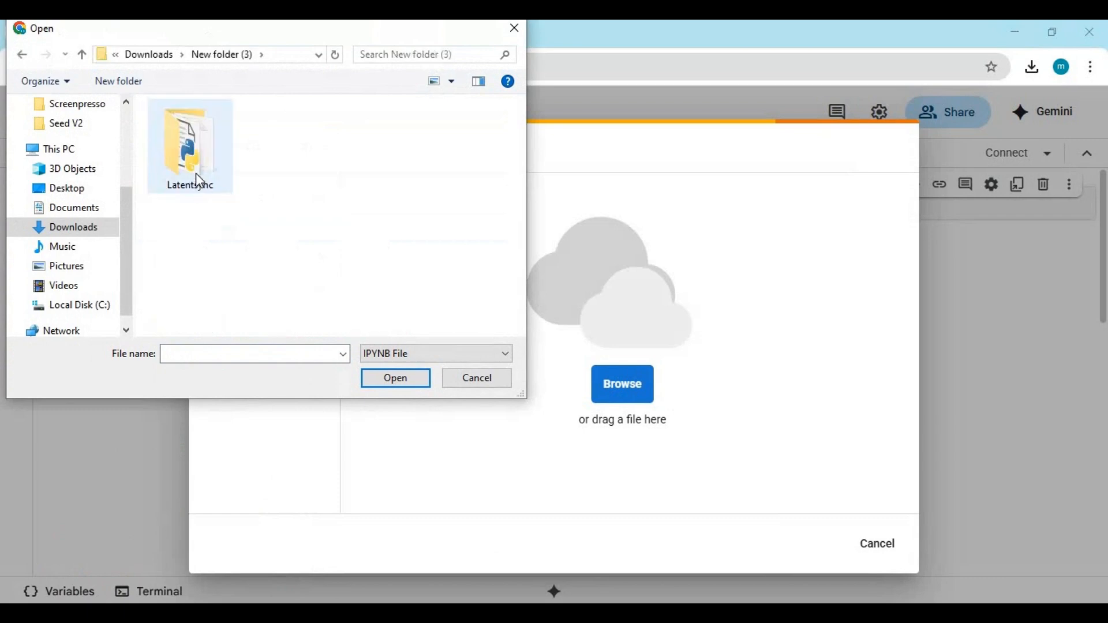
{"action": "left_click", "coordinate": [195, 174]}
{"action": "double_click", "coordinate": [192, 170]}
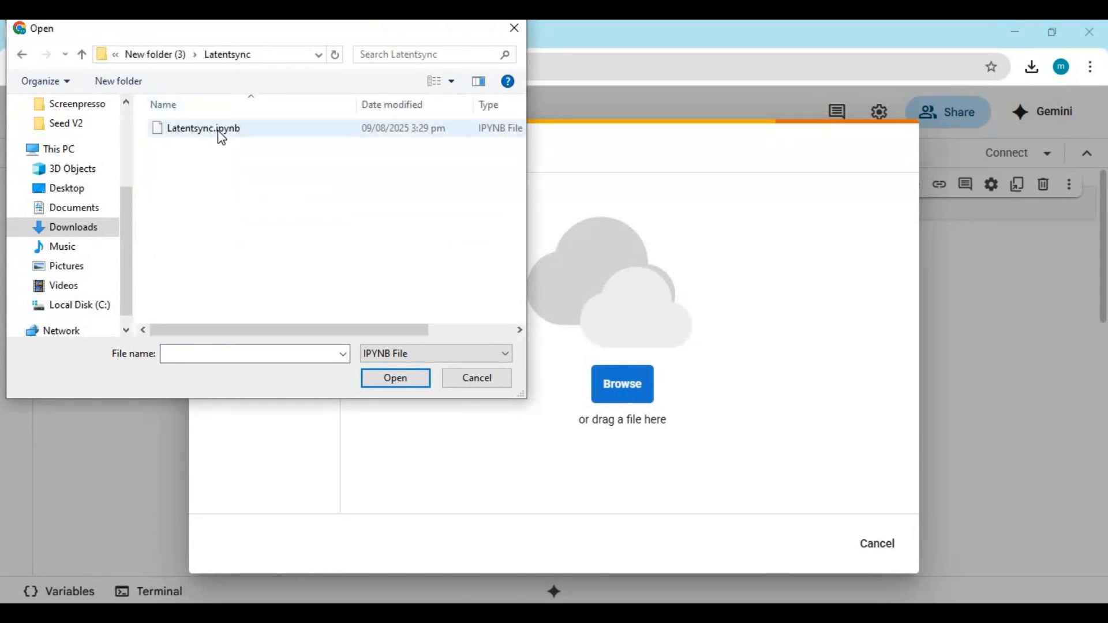
{"action": "double_click", "coordinate": [221, 132]}
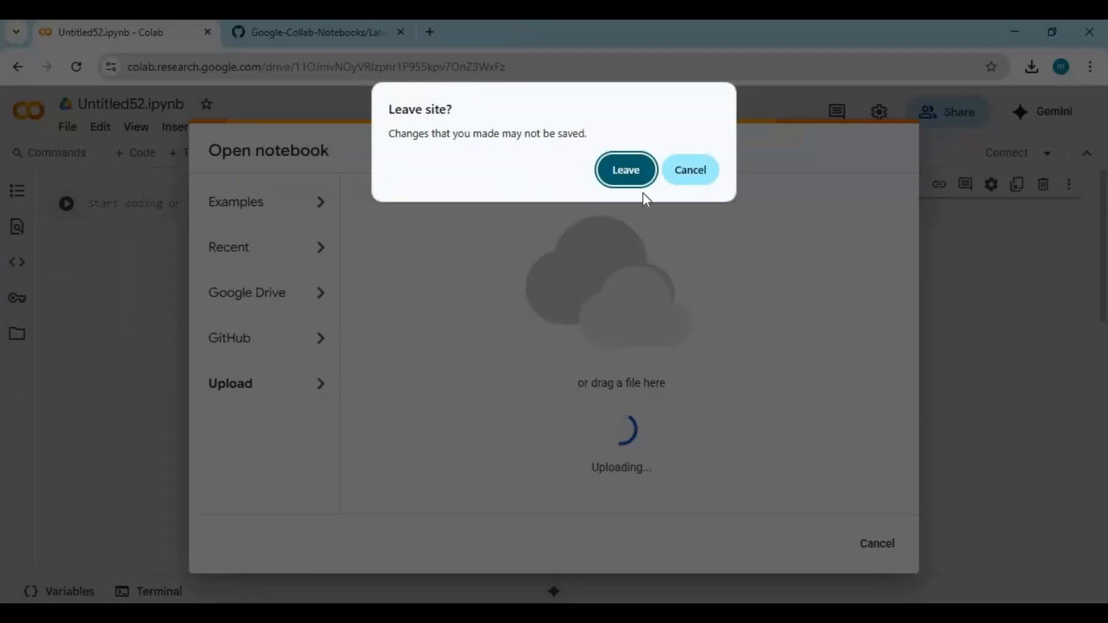
{"action": "left_click", "coordinate": [625, 169]}
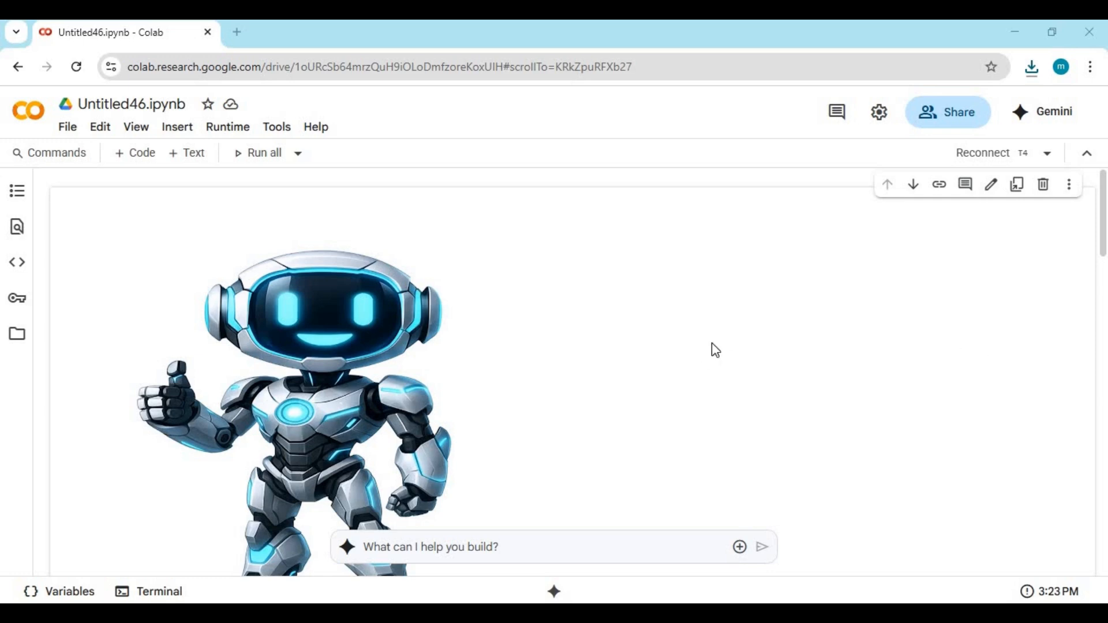
{"action": "scroll", "coordinate": [722, 366], "scroll_direction": "down", "scroll_amount": 2}
{"action": "scroll", "coordinate": [726, 368], "scroll_direction": "down", "scroll_amount": 1}
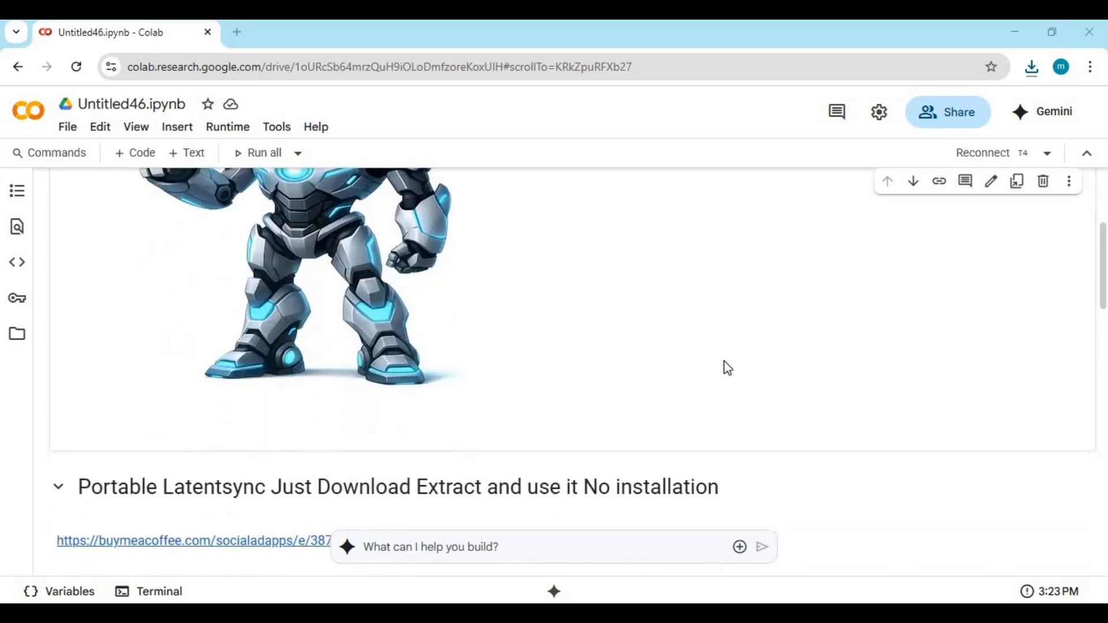
{"action": "scroll", "coordinate": [710, 373], "scroll_direction": "down", "scroll_amount": 2}
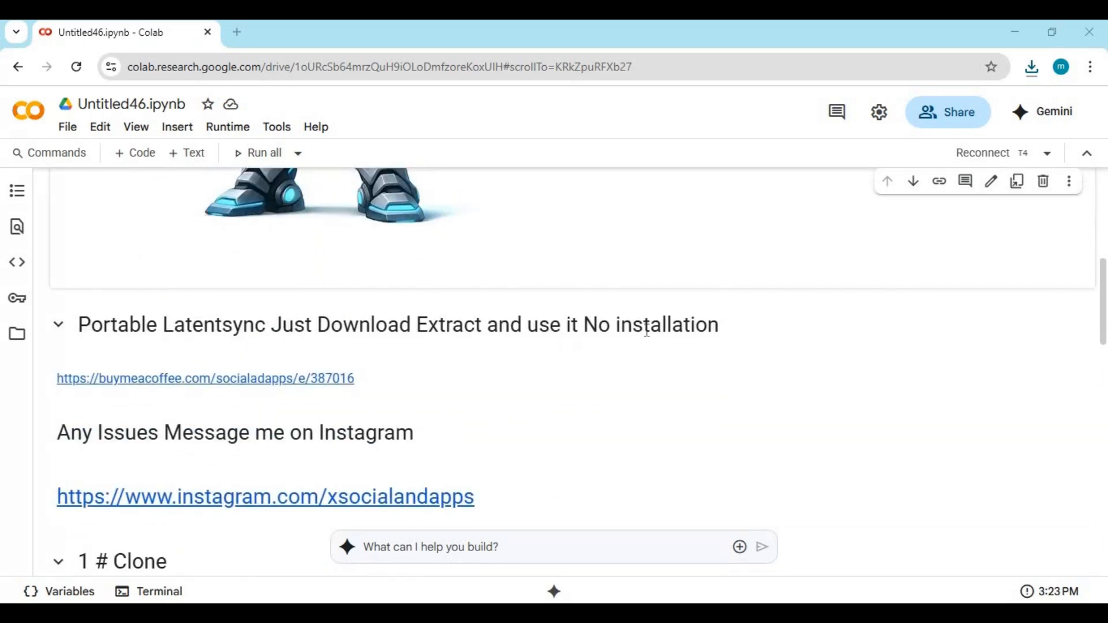
Select the Portable Latentsync heading, visit the buymeacoffee link and close it again.
{"action": "left_click_drag", "start_coordinate": [78, 325], "coordinate": [852, 344]}
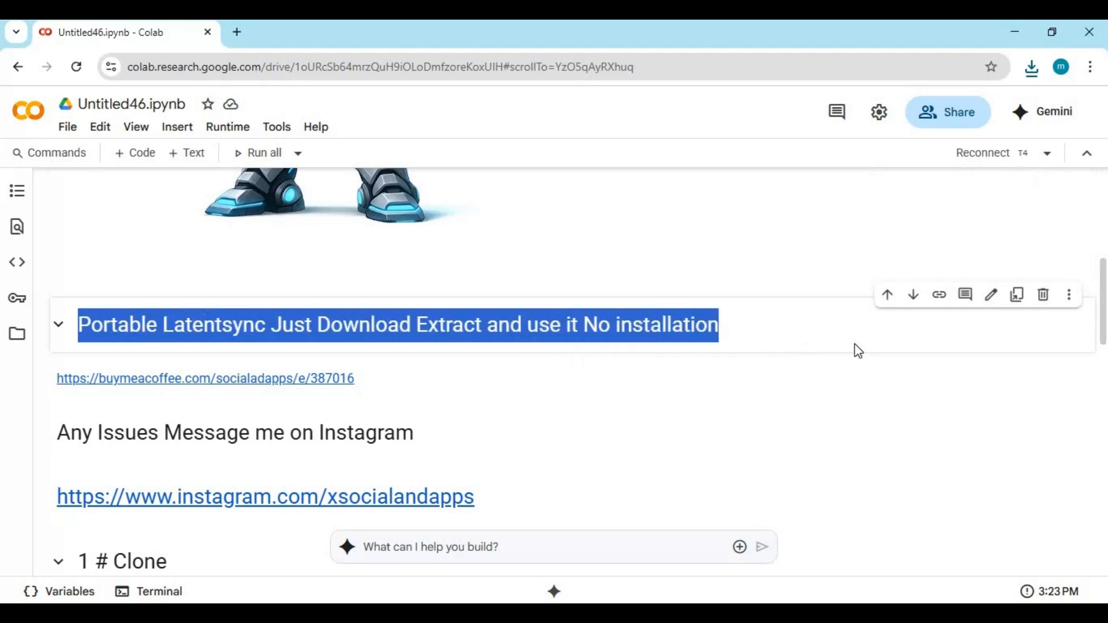
{"action": "left_click", "coordinate": [282, 382]}
{"action": "key", "text": "ctrl+w"}
{"action": "scroll", "coordinate": [569, 399], "scroll_direction": "down", "scroll_amount": 2}
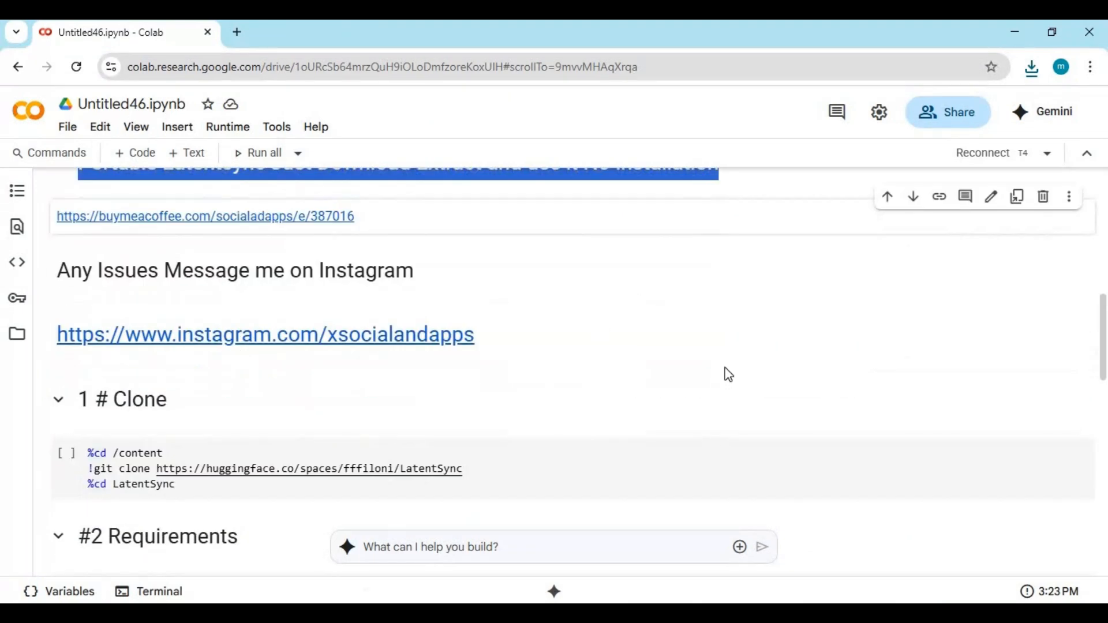
{"action": "scroll", "coordinate": [727, 384], "scroll_direction": "up", "scroll_amount": 3}
{"action": "scroll", "coordinate": [727, 384], "scroll_direction": "up", "scroll_amount": 3}
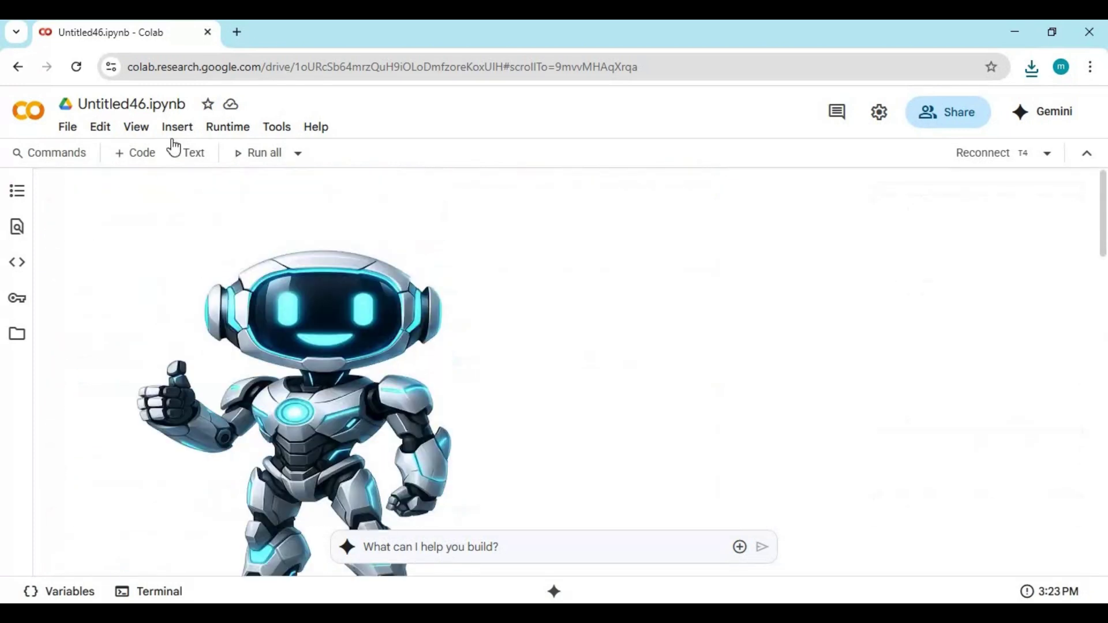
Change the runtime type to T4 GPU, save it and reconnect to the T4 runtime.
{"action": "left_click", "coordinate": [236, 130]}
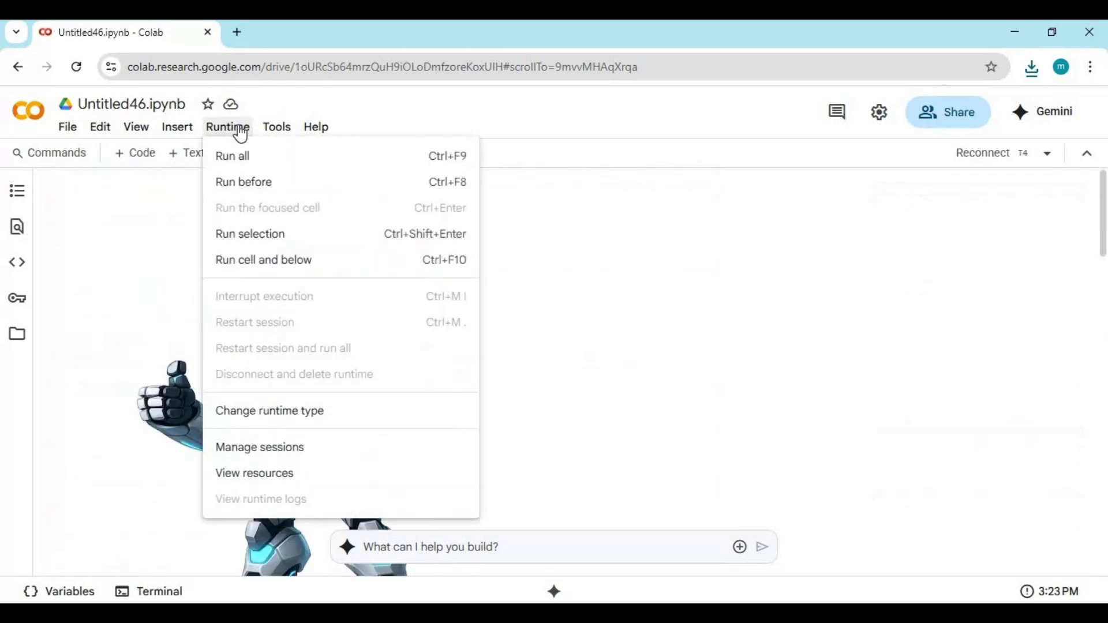
{"action": "left_click", "coordinate": [312, 416]}
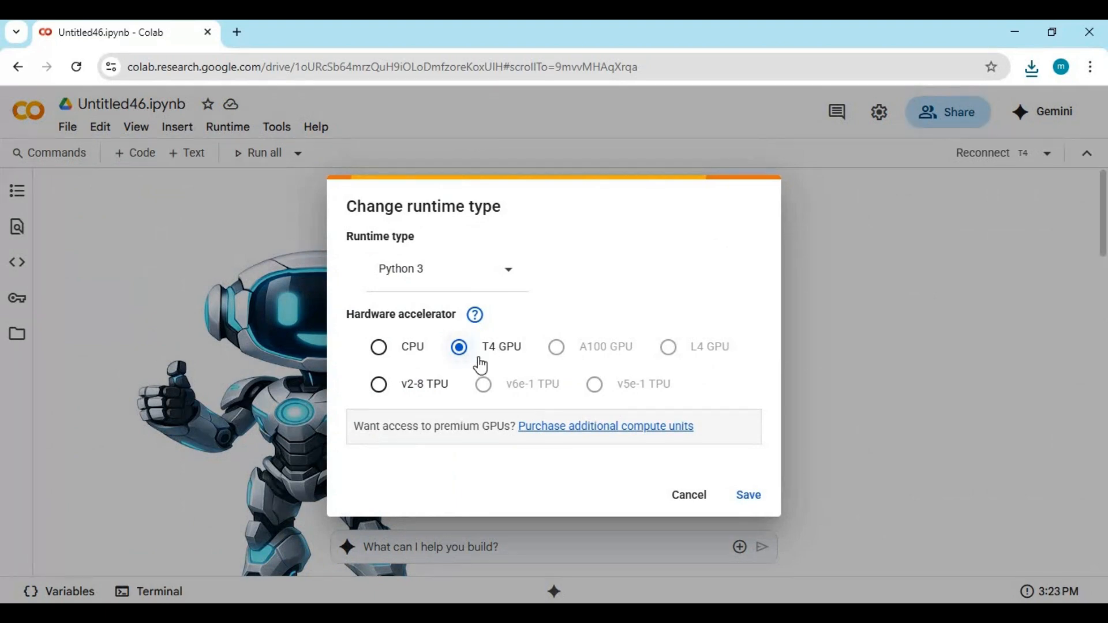
{"action": "left_click", "coordinate": [749, 495]}
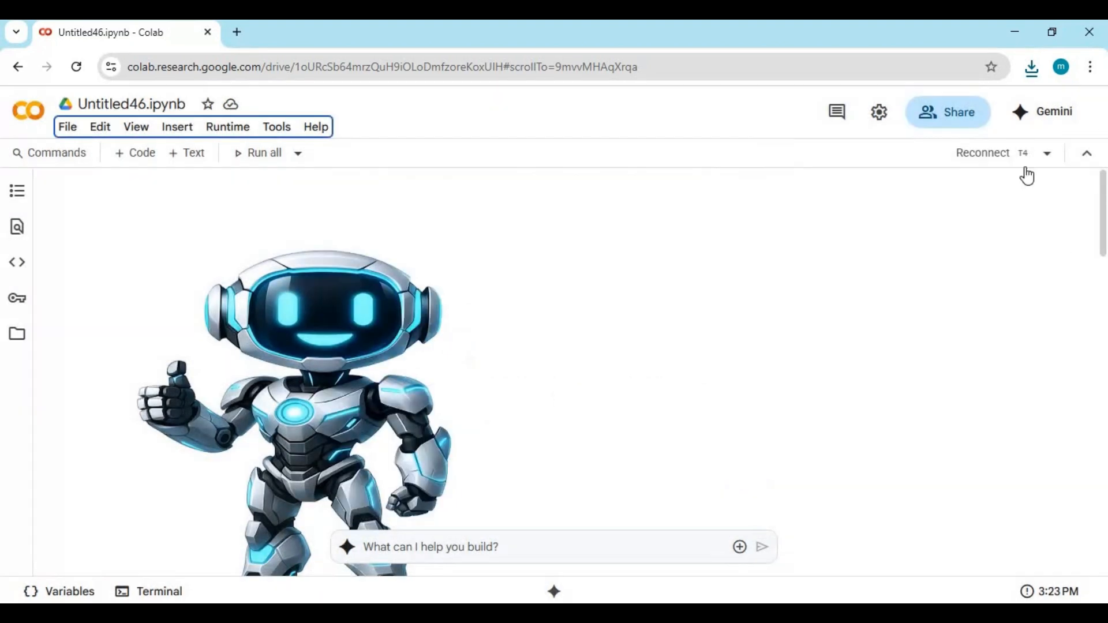
{"action": "left_click", "coordinate": [984, 156]}
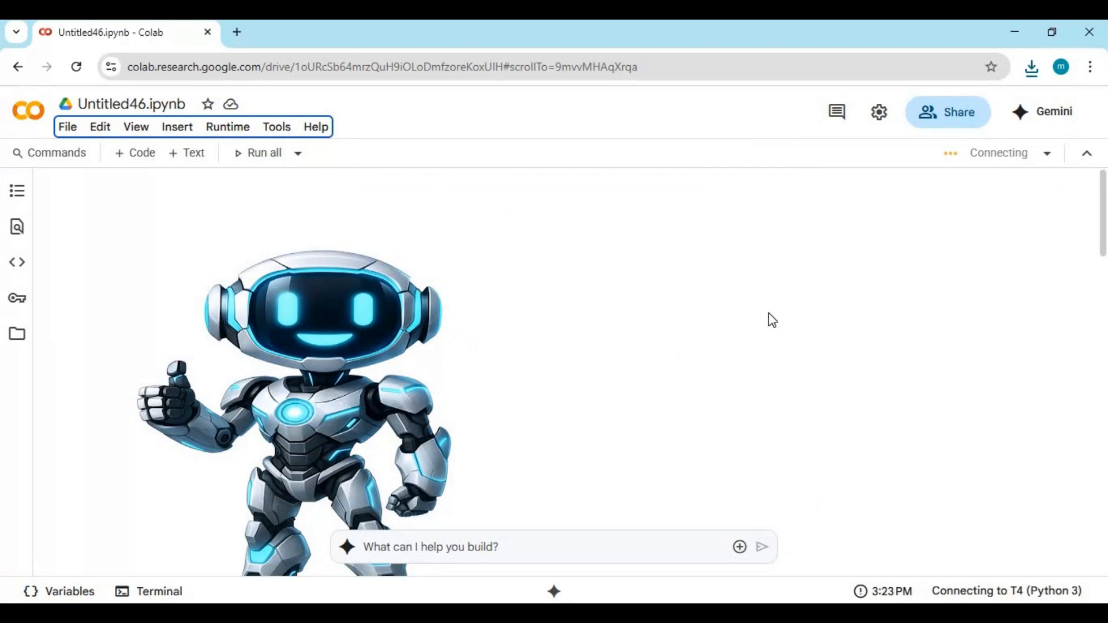
{"action": "scroll", "coordinate": [772, 321], "scroll_direction": "down", "scroll_amount": 2}
{"action": "scroll", "coordinate": [773, 321], "scroll_direction": "down", "scroll_amount": 2}
{"action": "scroll", "coordinate": [772, 320], "scroll_direction": "down", "scroll_amount": 1}
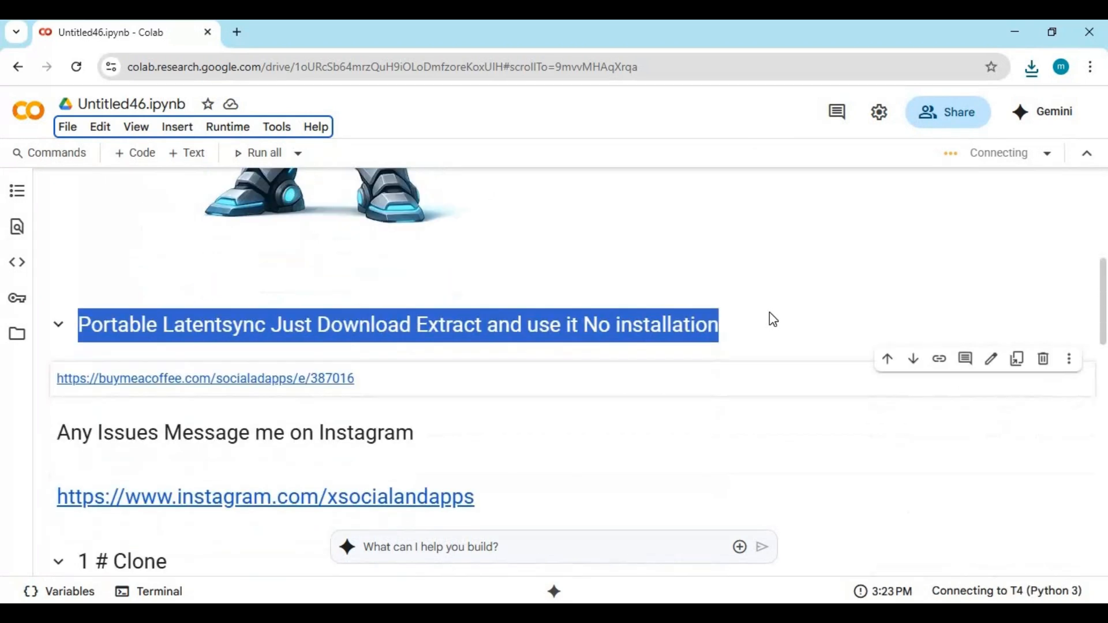
{"action": "scroll", "coordinate": [772, 320], "scroll_direction": "down", "scroll_amount": 2}
{"action": "scroll", "coordinate": [772, 320], "scroll_direction": "down", "scroll_amount": 1}
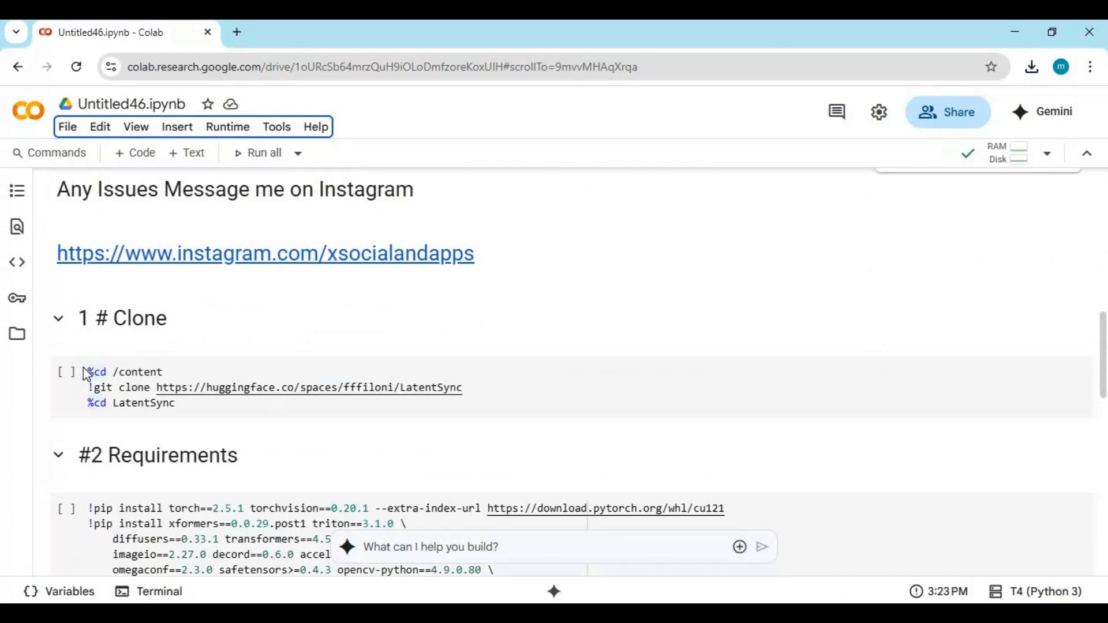
Run the Clone cell for the LatentSync repo and the first #2 Requirements pip cell.
{"action": "left_click", "coordinate": [66, 374]}
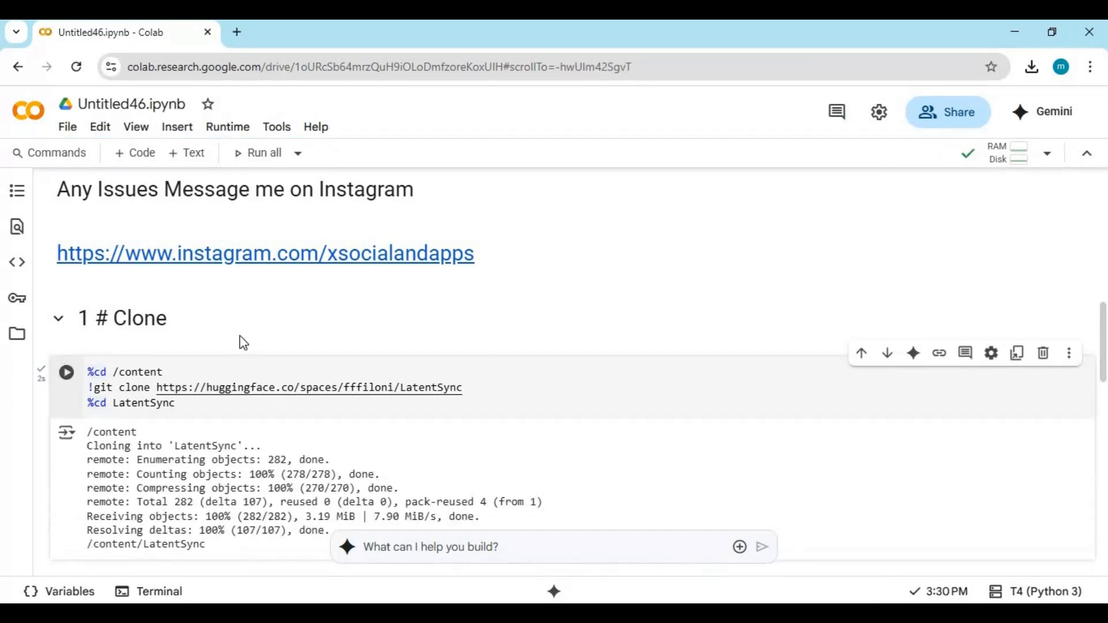
{"action": "scroll", "coordinate": [276, 330], "scroll_direction": "down", "scroll_amount": 3}
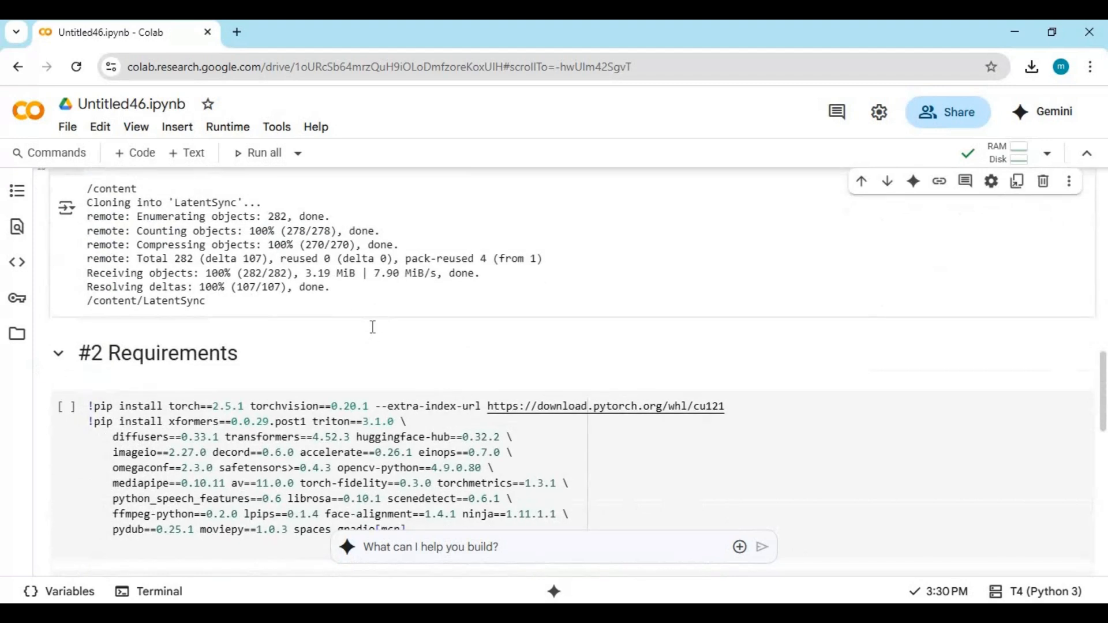
{"action": "scroll", "coordinate": [372, 328], "scroll_direction": "down", "scroll_amount": 2}
{"action": "left_click", "coordinate": [66, 245]}
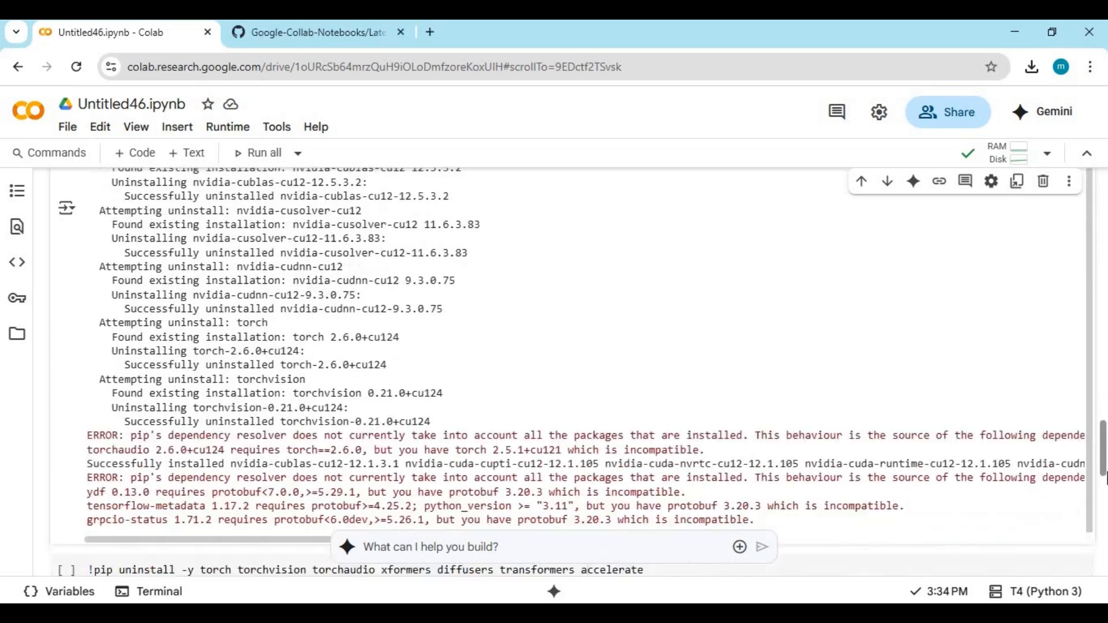
{"action": "left_click_drag", "start_coordinate": [1104, 438], "coordinate": [1093, 483]}
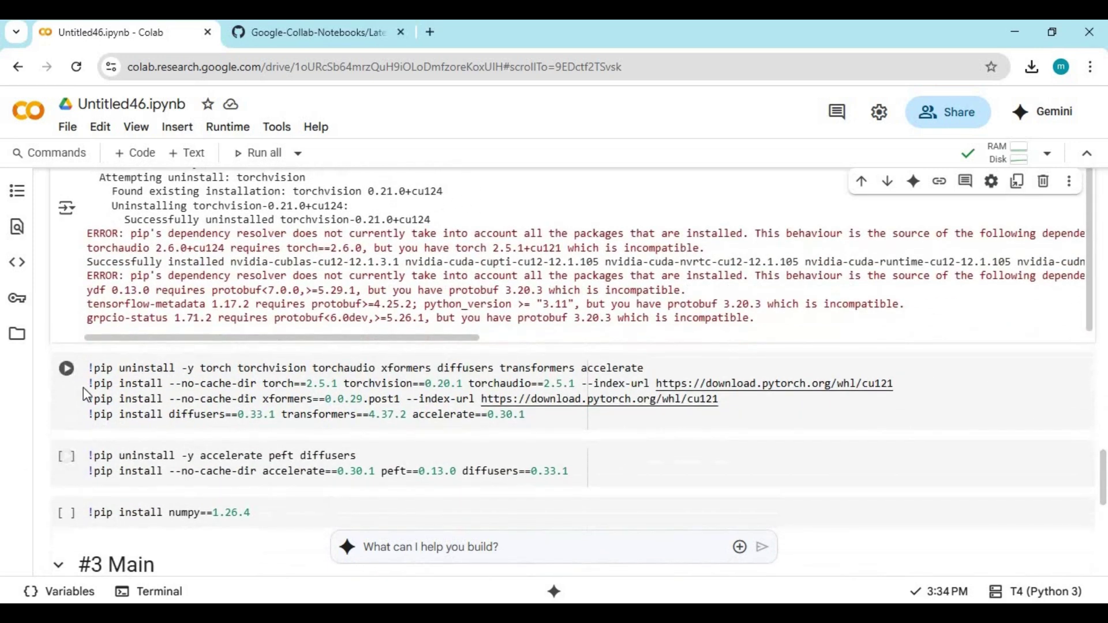
Run the torch reinstall, accelerate/peft/diffusers and numpy 1.26.4 cells, then cancel the Restart session prompt.
{"action": "left_click", "coordinate": [66, 368]}
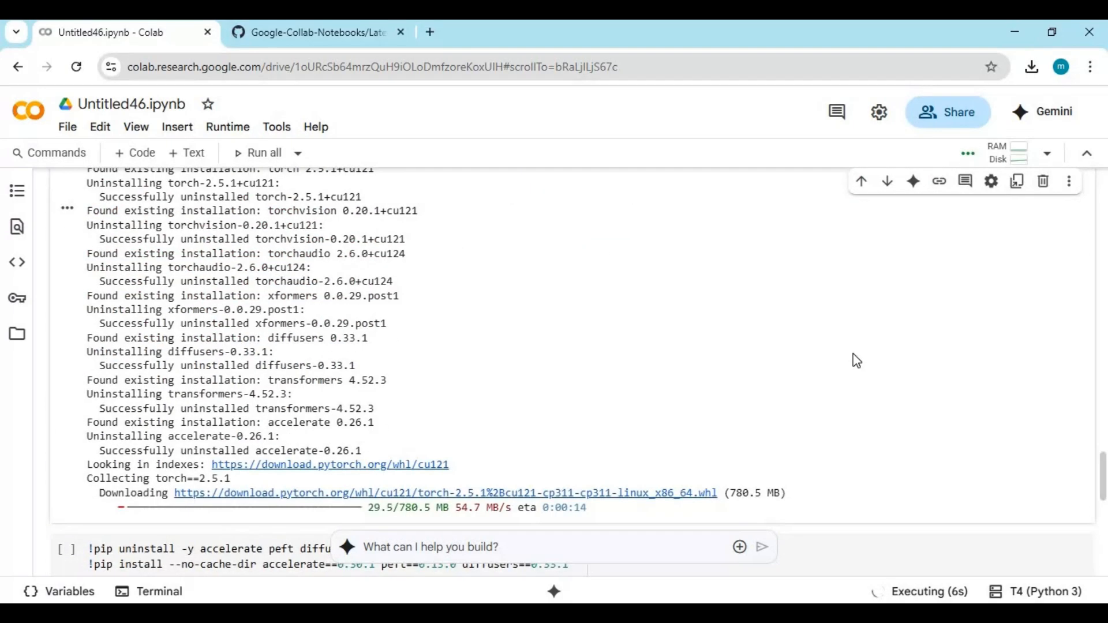
{"action": "scroll", "coordinate": [854, 358], "scroll_direction": "down", "scroll_amount": 3}
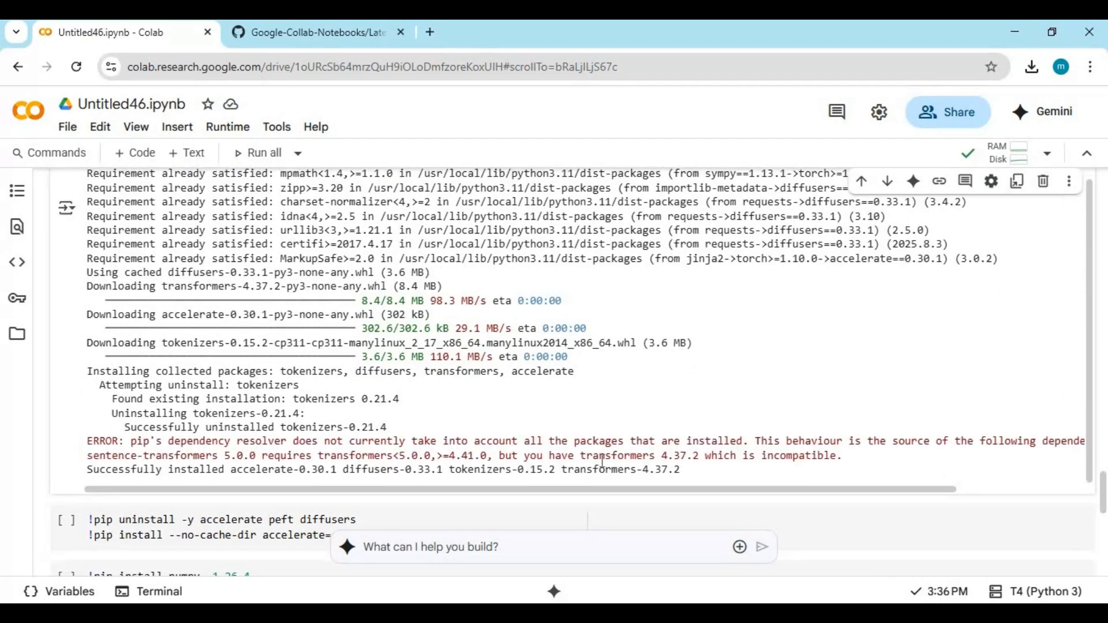
{"action": "scroll", "coordinate": [476, 425], "scroll_direction": "down", "scroll_amount": 2}
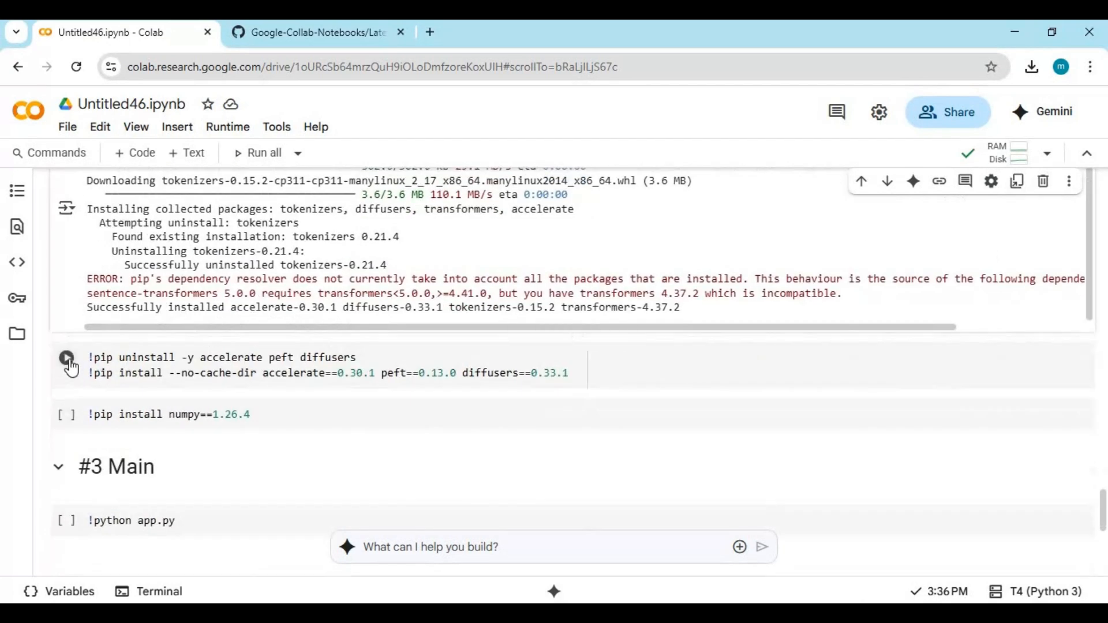
{"action": "left_click", "coordinate": [66, 358]}
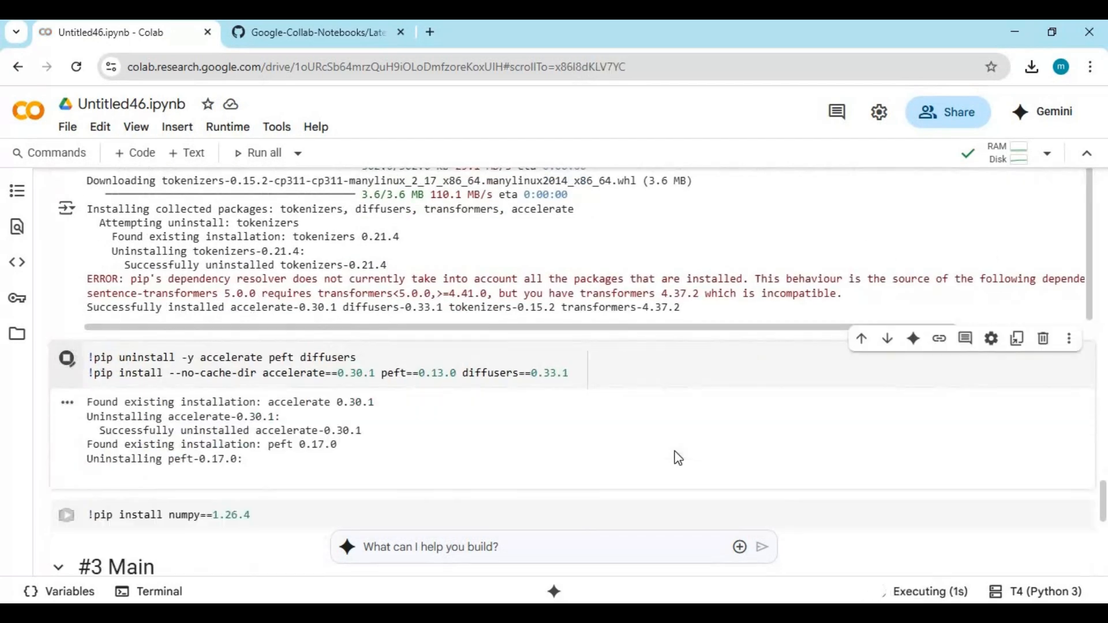
{"action": "scroll", "coordinate": [676, 451], "scroll_direction": "down", "scroll_amount": 2}
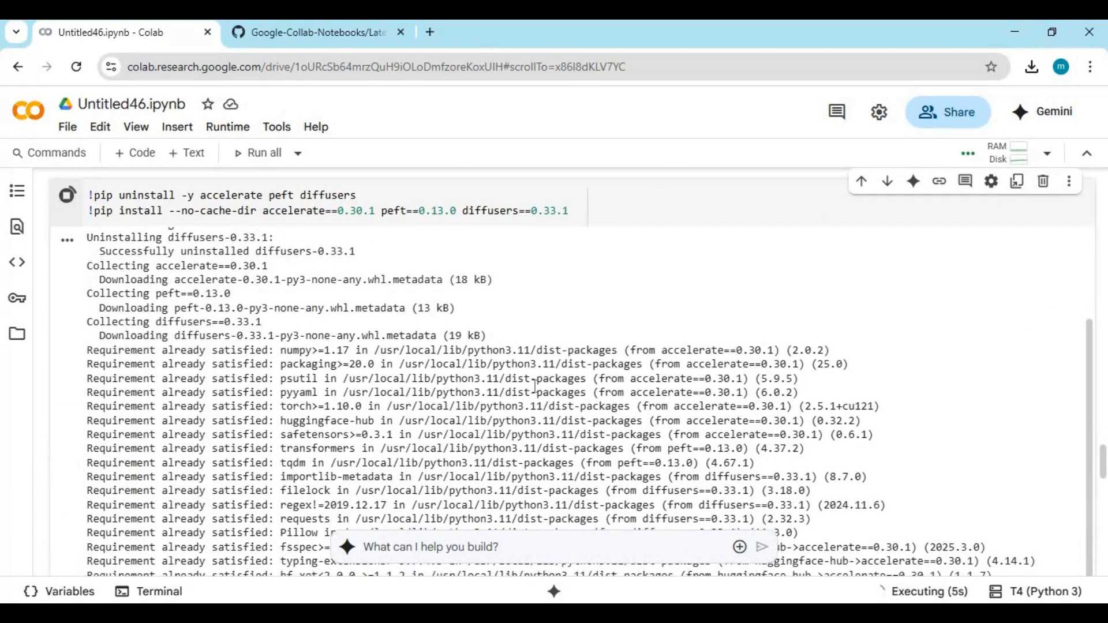
{"action": "scroll", "coordinate": [535, 385], "scroll_direction": "down", "scroll_amount": 1}
{"action": "scroll", "coordinate": [545, 379], "scroll_direction": "down", "scroll_amount": 1}
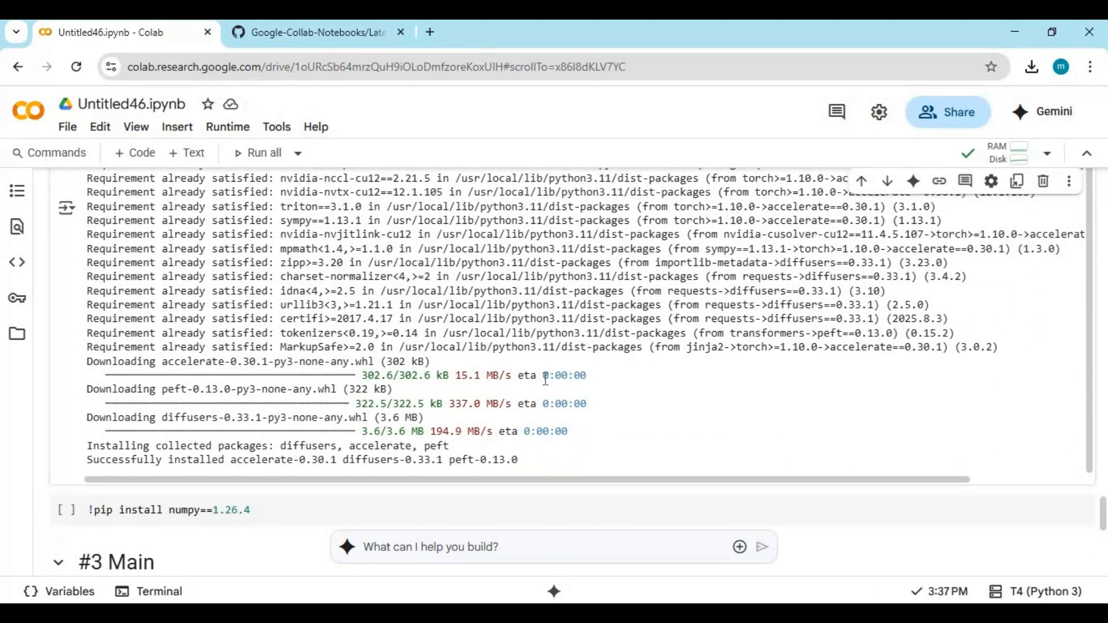
{"action": "scroll", "coordinate": [539, 385], "scroll_direction": "down", "scroll_amount": 1}
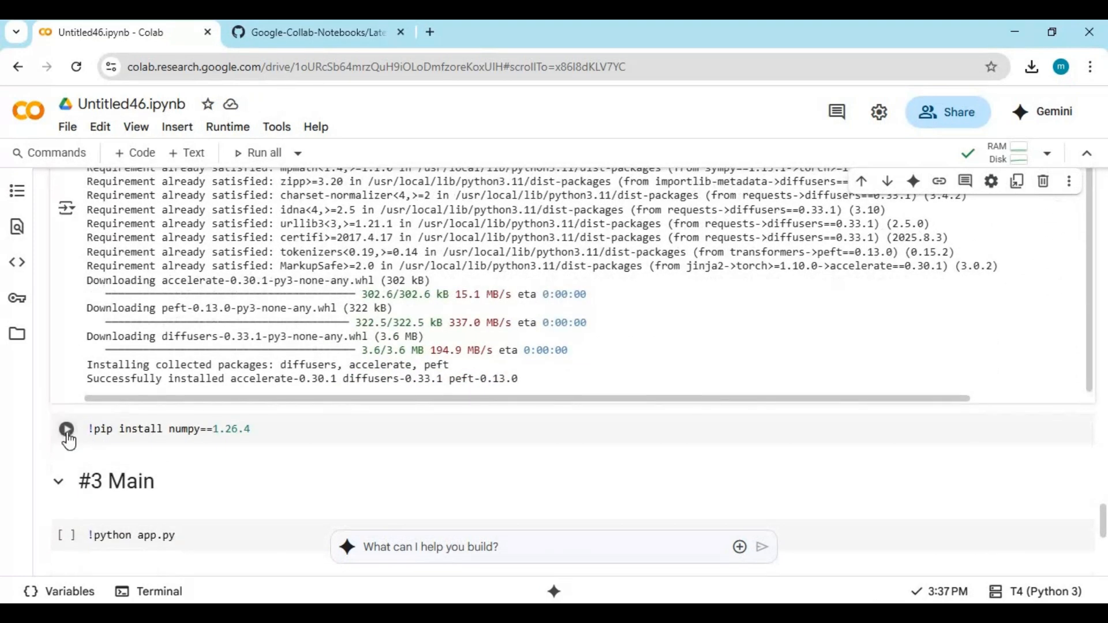
{"action": "left_click", "coordinate": [544, 443]}
{"action": "key", "text": "ctrl+Return"}
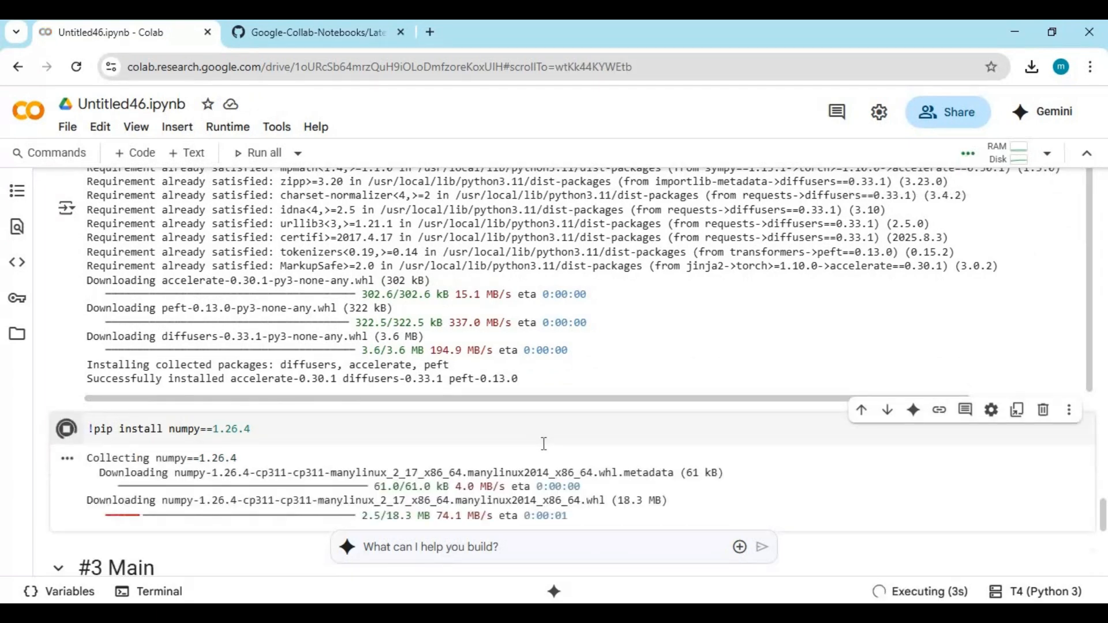
{"action": "scroll", "coordinate": [548, 436], "scroll_direction": "down", "scroll_amount": 2}
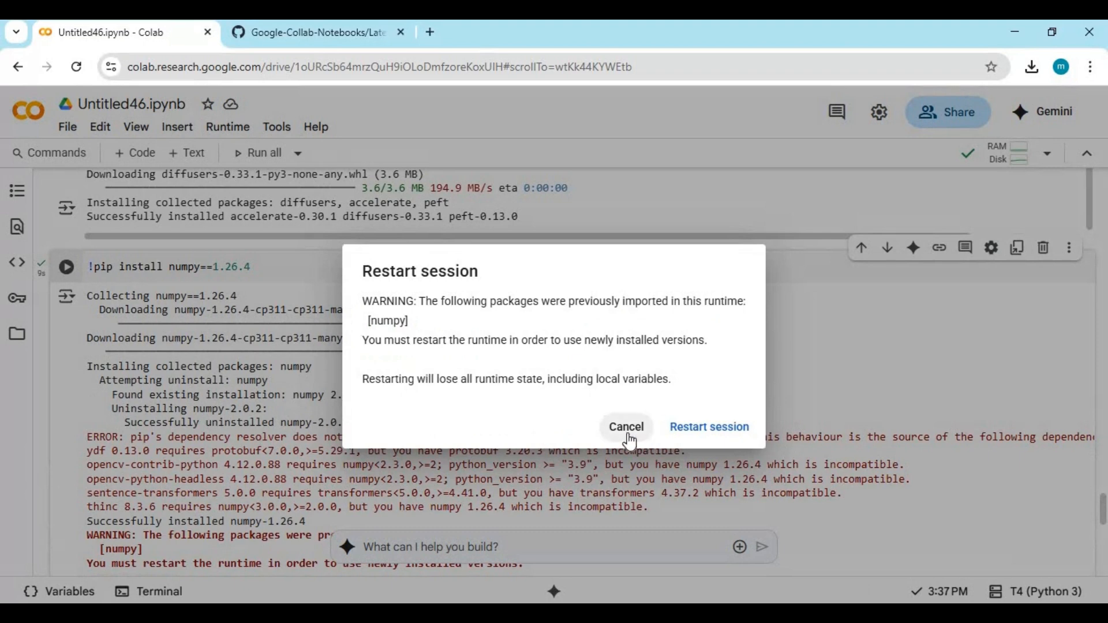
{"action": "left_click", "coordinate": [625, 432]}
{"action": "scroll", "coordinate": [324, 429], "scroll_direction": "down", "scroll_amount": 4}
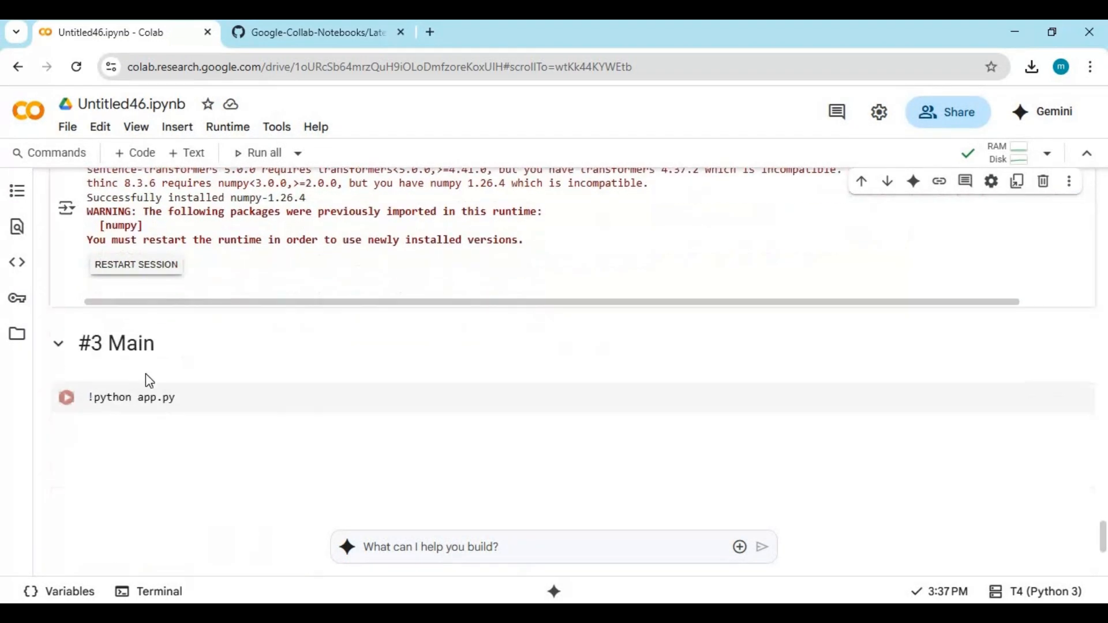
Open the cloned LatentSync app.py from Colab's file browser to read its code.
{"action": "left_click", "coordinate": [16, 333]}
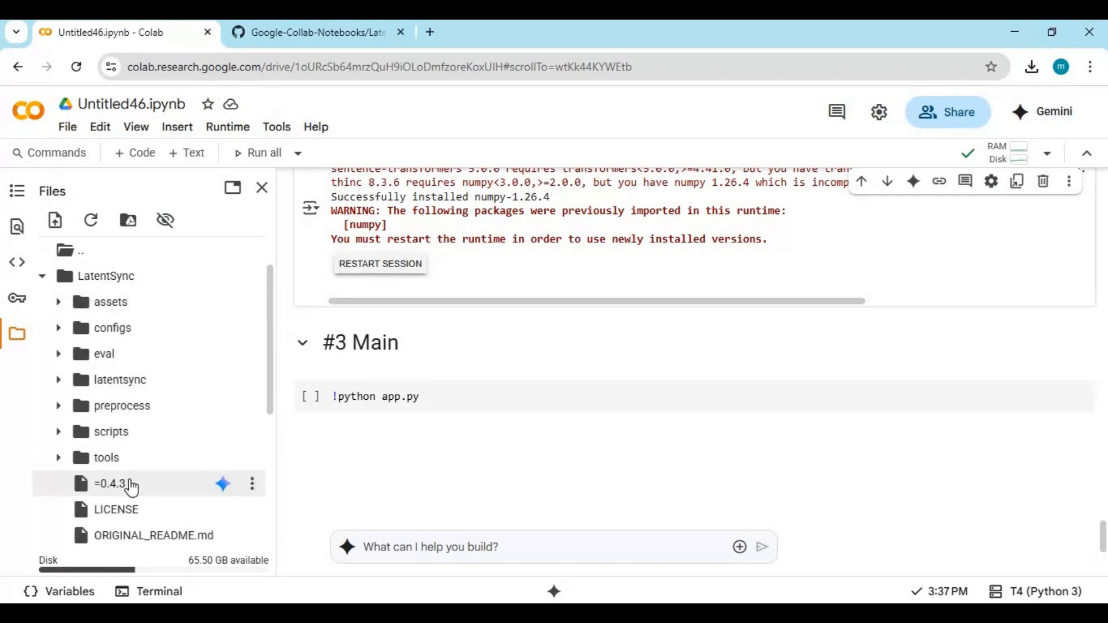
{"action": "scroll", "coordinate": [128, 483], "scroll_direction": "down", "scroll_amount": 2}
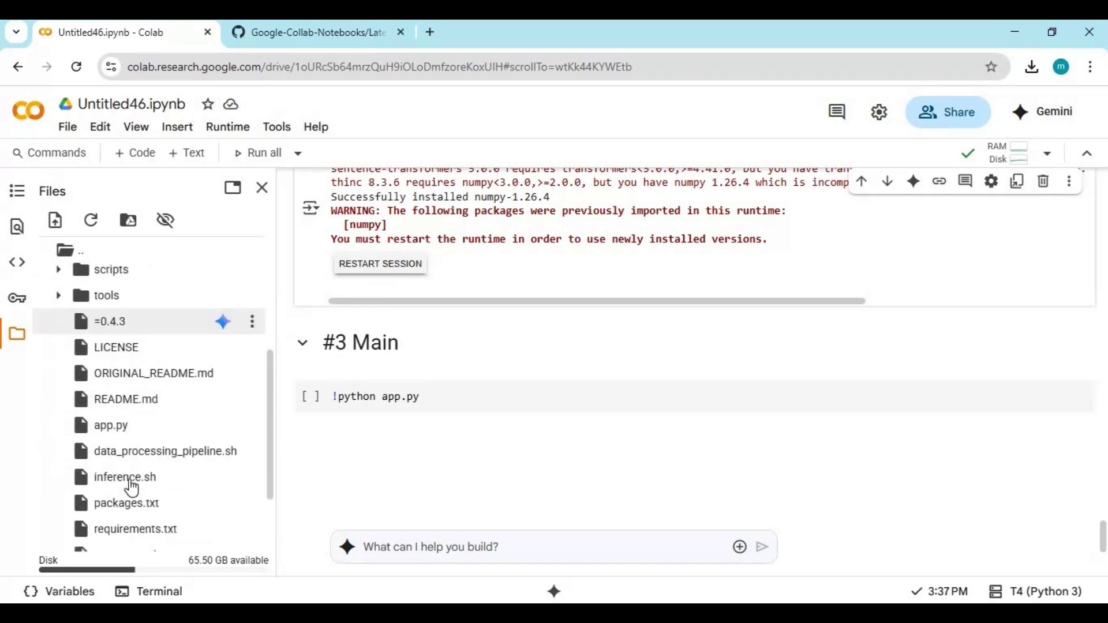
{"action": "double_click", "coordinate": [109, 426]}
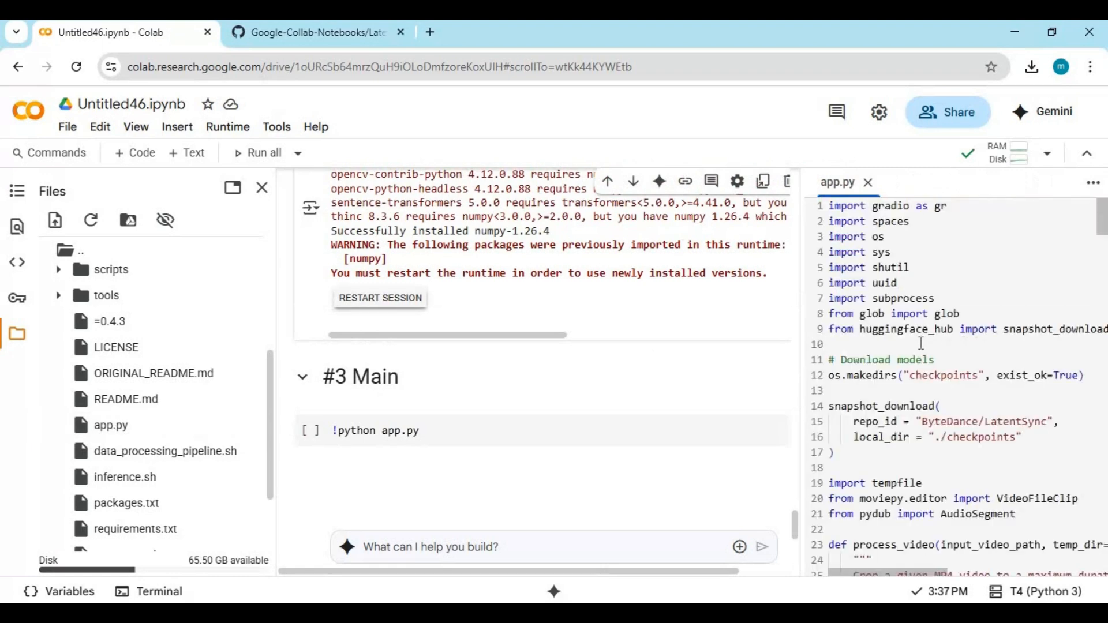
{"action": "scroll", "coordinate": [1104, 290], "scroll_direction": "down", "scroll_amount": 10}
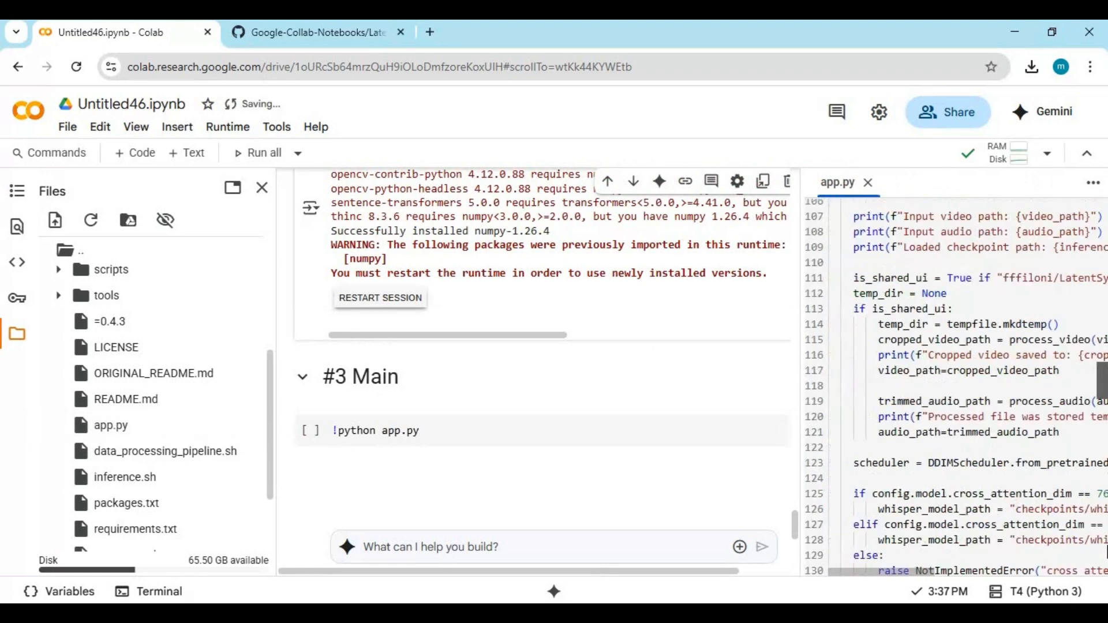
{"action": "scroll", "coordinate": [953, 389], "scroll_direction": "down", "scroll_amount": 10}
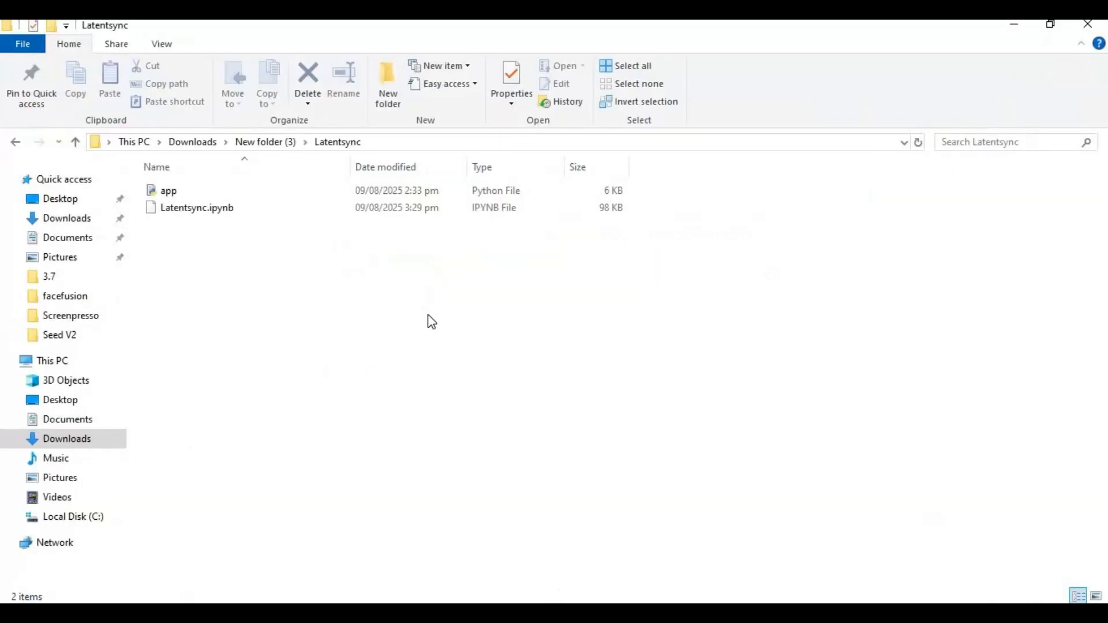
Open the local app.py in Notepad++ from File Explorer's Latentsync folder.
{"action": "left_click", "coordinate": [165, 192]}
{"action": "right_click", "coordinate": [166, 192]}
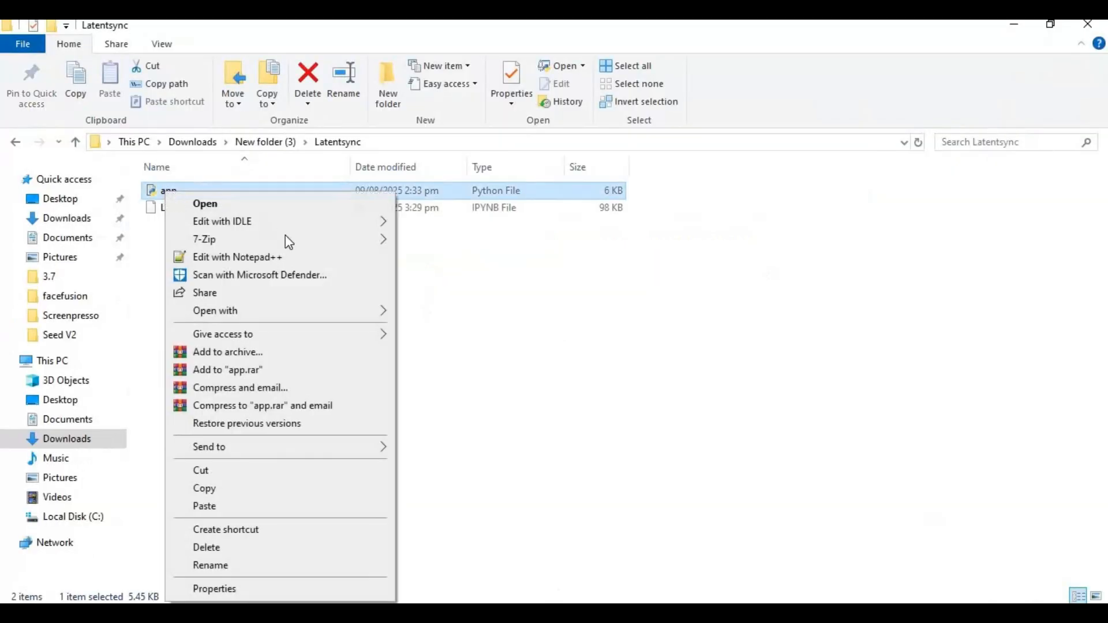
{"action": "left_click", "coordinate": [254, 258]}
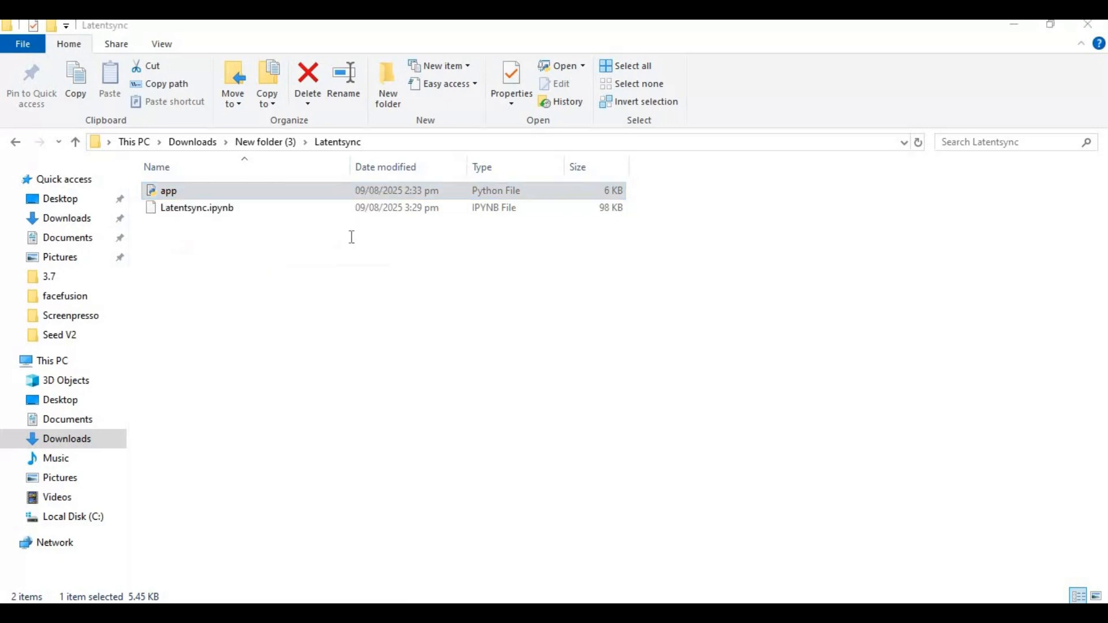
Select all of the app.py code in Notepad++ and copy it to the clipboard.
{"action": "left_click", "coordinate": [41, 42]}
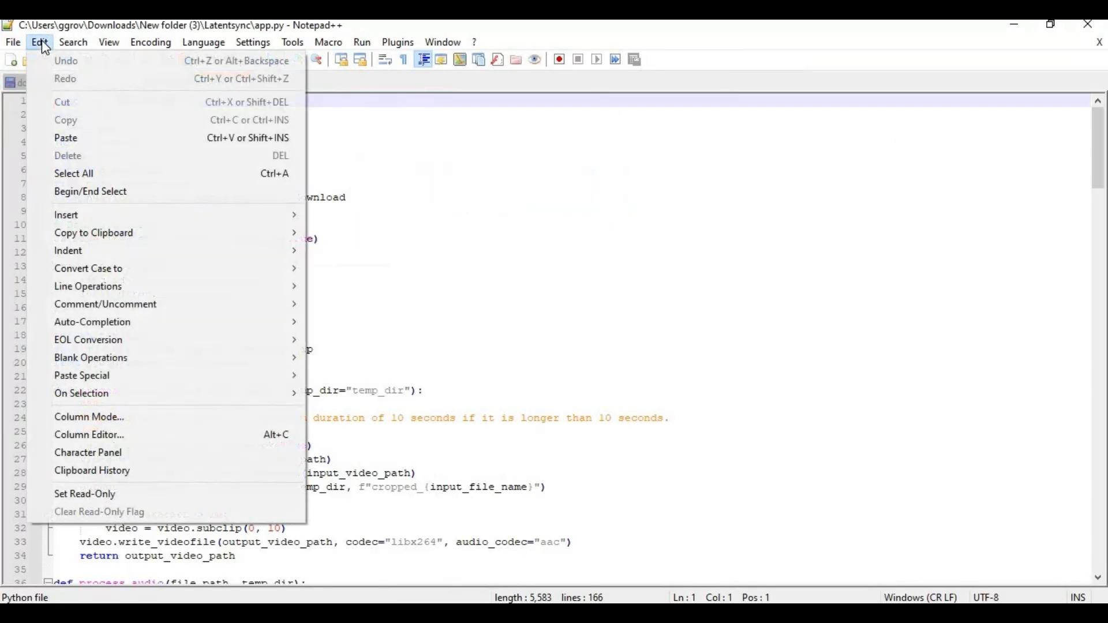
{"action": "left_click", "coordinate": [80, 181]}
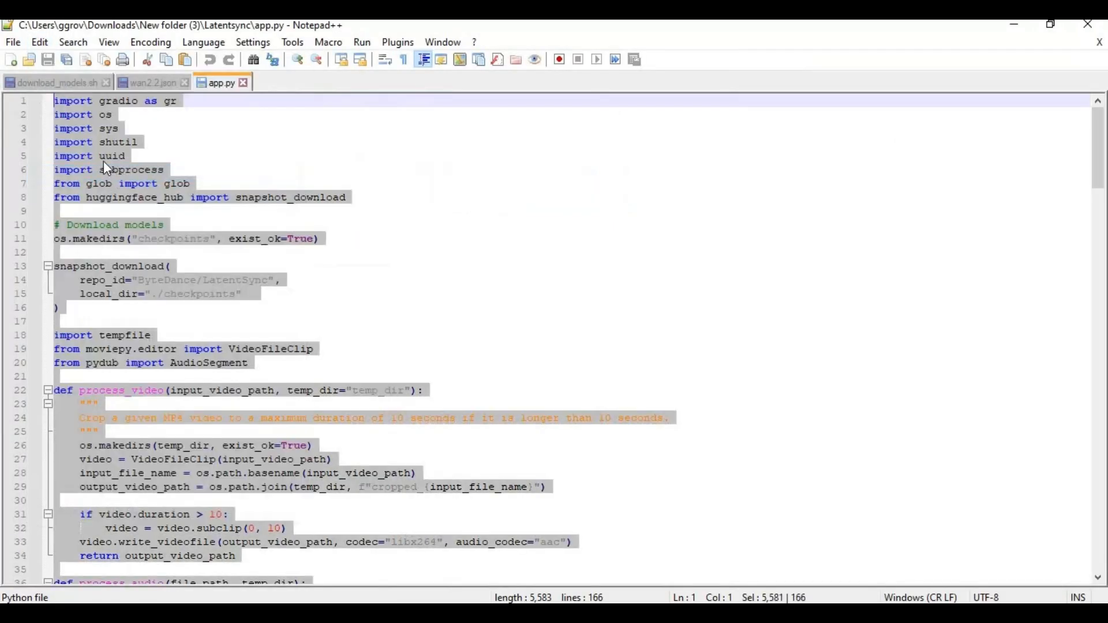
{"action": "right_click", "coordinate": [106, 178]}
{"action": "left_click", "coordinate": [165, 211]}
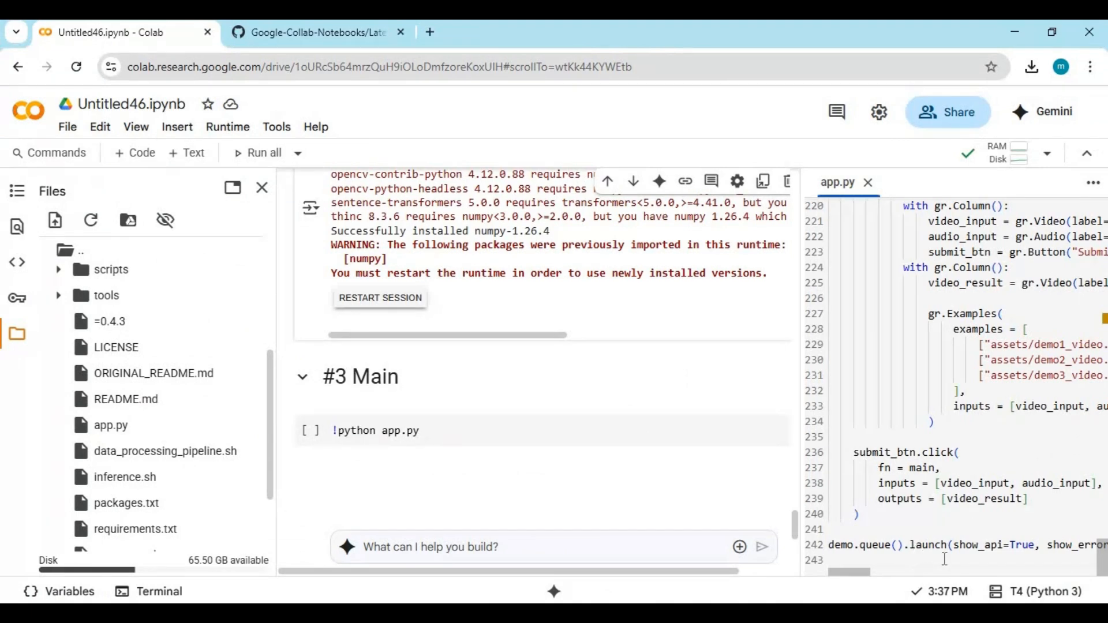
Replace Colab's app.py contents with the copied Notepad++ code.
{"action": "left_click_drag", "start_coordinate": [944, 558], "coordinate": [812, 43]}
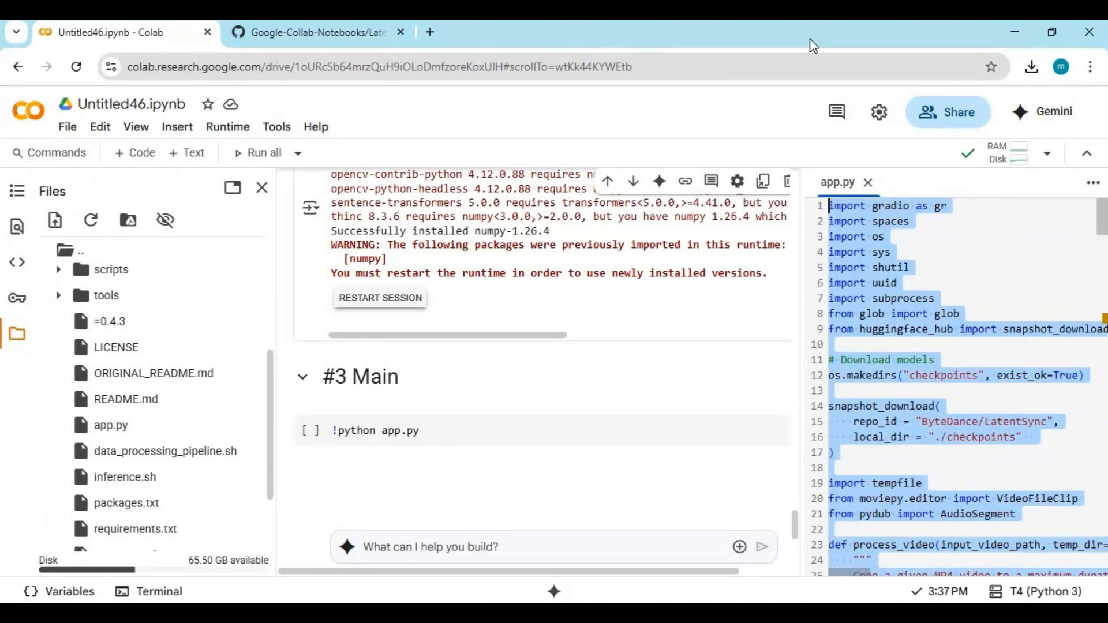
{"action": "key", "text": "Delete"}
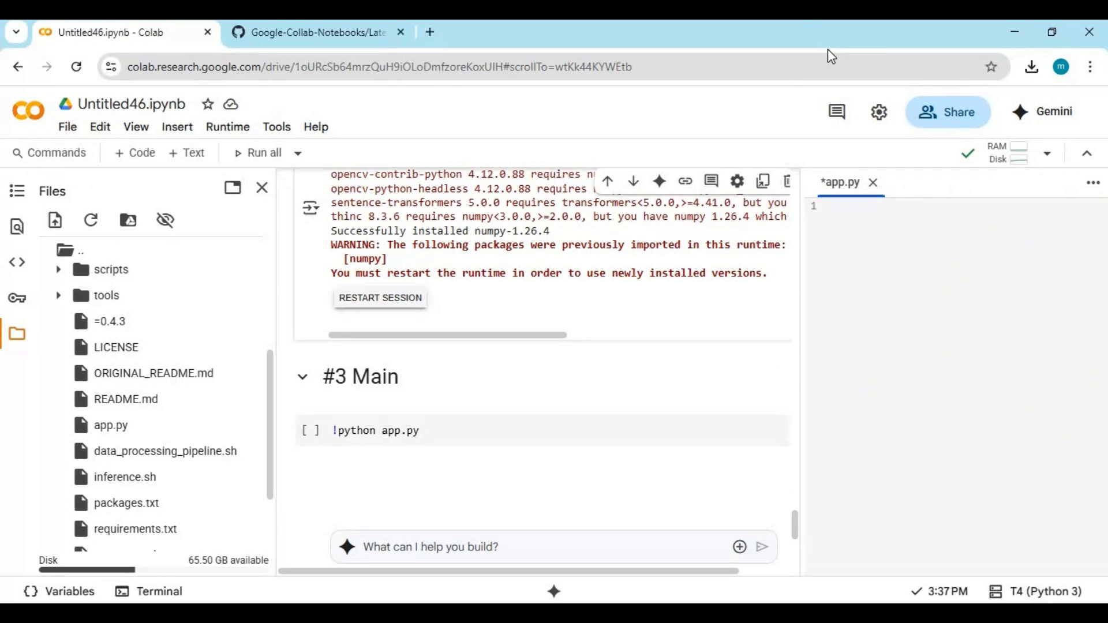
{"action": "key", "text": "ctrl+v"}
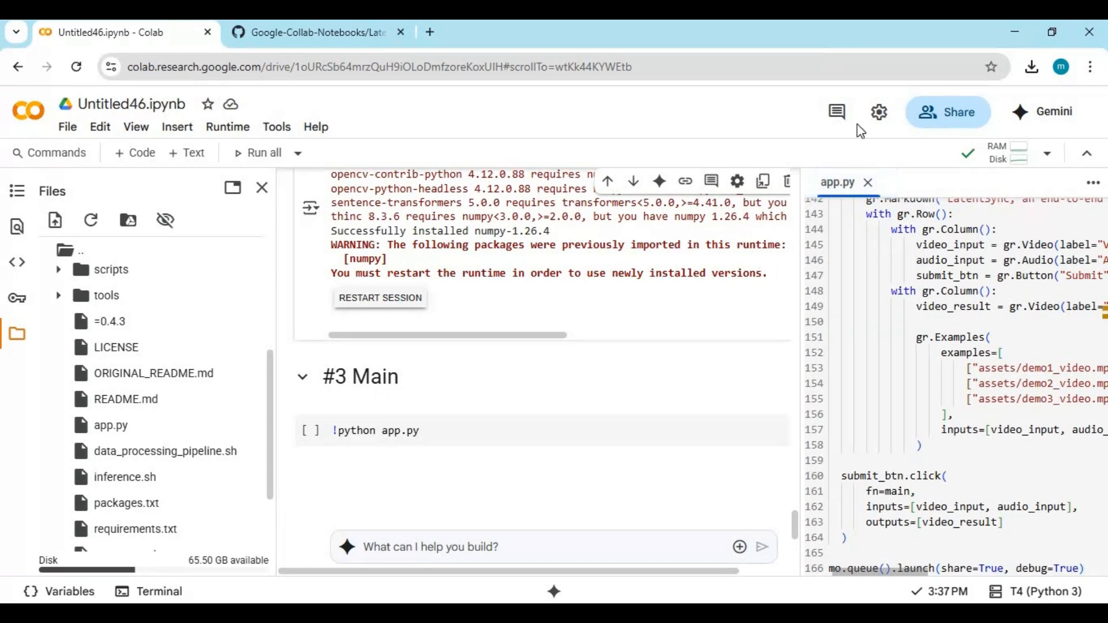
Run the !python app.py cell and close the app.py editor pane.
{"action": "mouse_move", "coordinate": [372, 431]}
{"action": "left_click", "coordinate": [312, 431]}
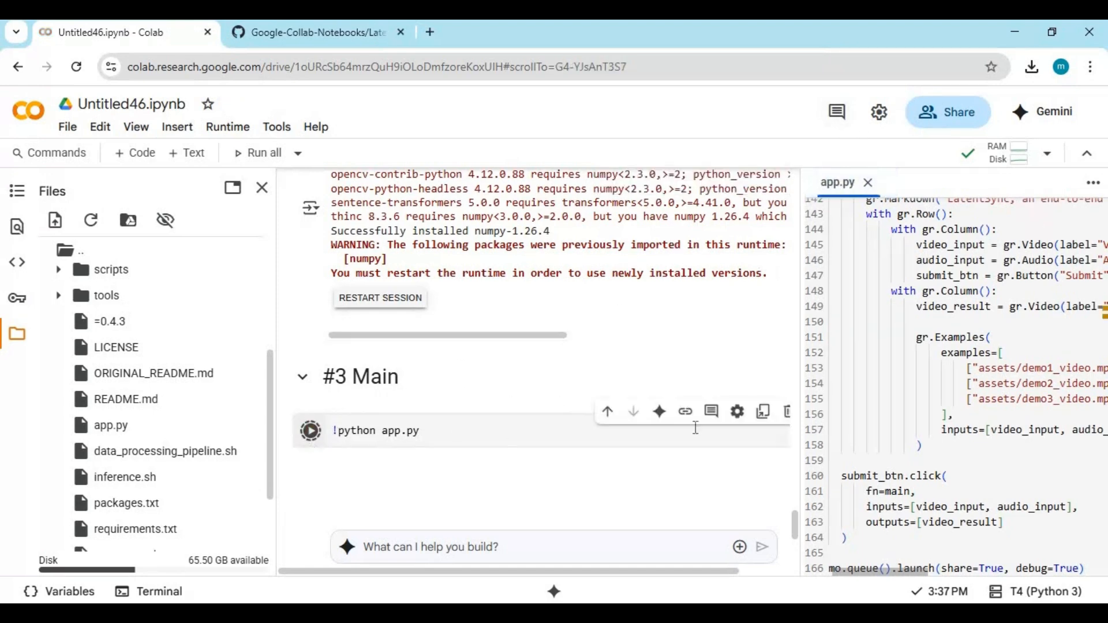
{"action": "left_click", "coordinate": [868, 182]}
Close the Files panel while the app launches and its gradio.live link appears.
{"action": "left_click", "coordinate": [261, 187]}
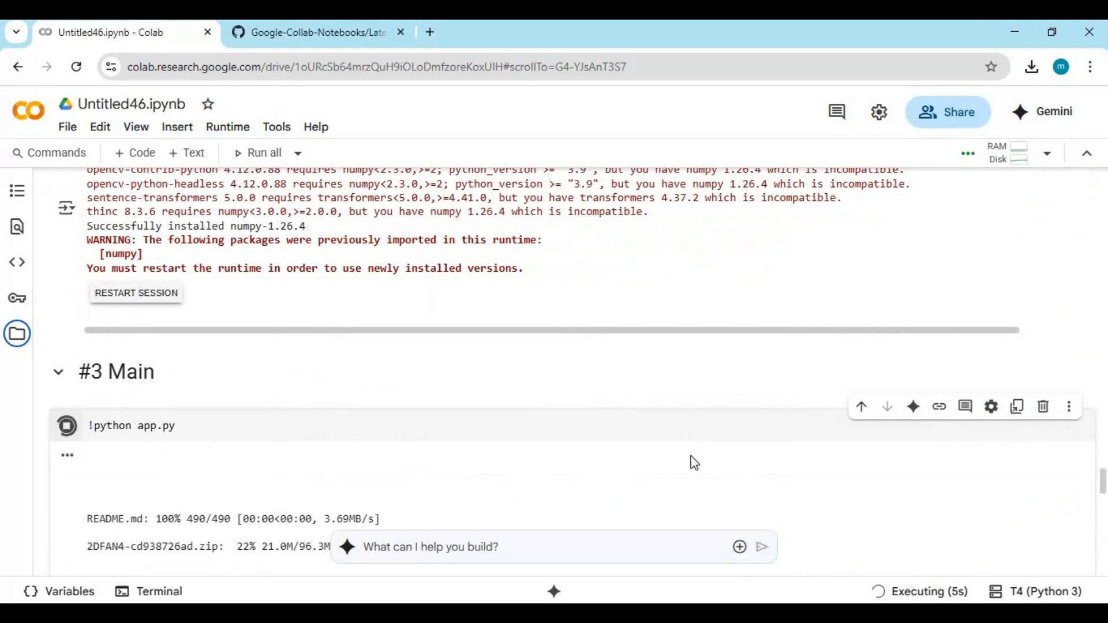
{"action": "scroll", "coordinate": [693, 463], "scroll_direction": "down", "scroll_amount": 1}
{"action": "scroll", "coordinate": [693, 462], "scroll_direction": "down", "scroll_amount": 1}
{"action": "scroll", "coordinate": [692, 465], "scroll_direction": "down", "scroll_amount": 1}
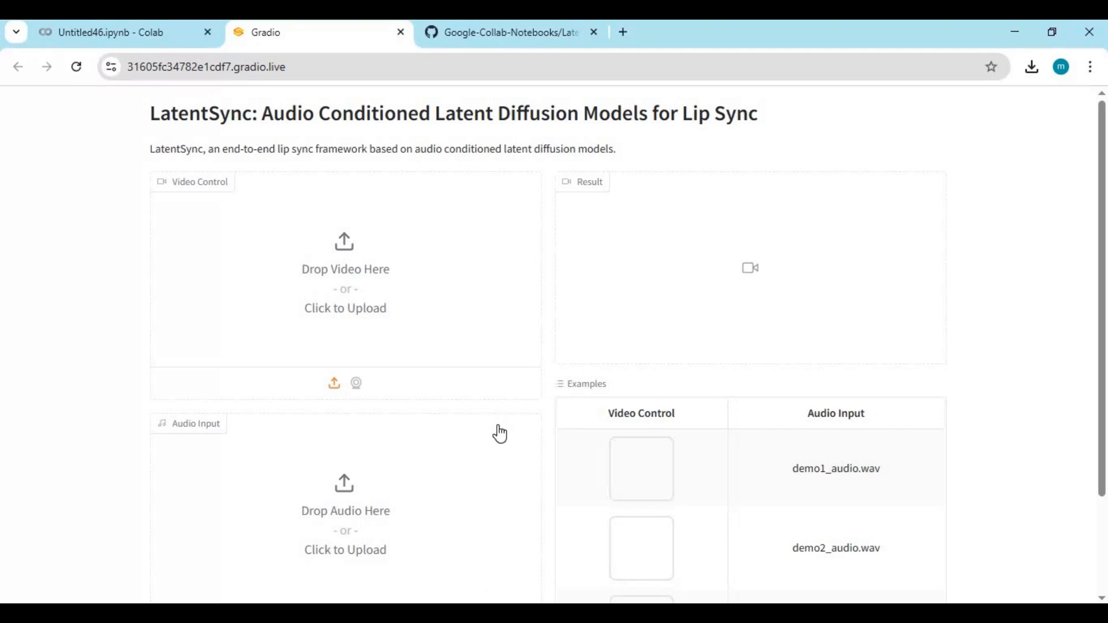
{"action": "scroll", "coordinate": [500, 434], "scroll_direction": "down", "scroll_amount": 2}
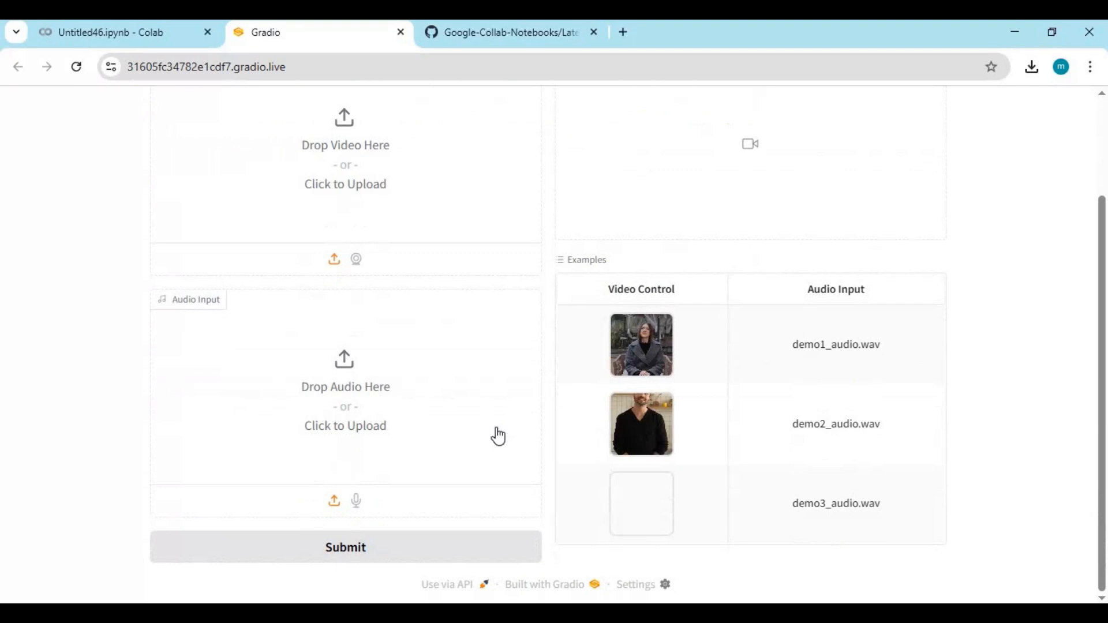
{"action": "scroll", "coordinate": [498, 435], "scroll_direction": "up", "scroll_amount": 2}
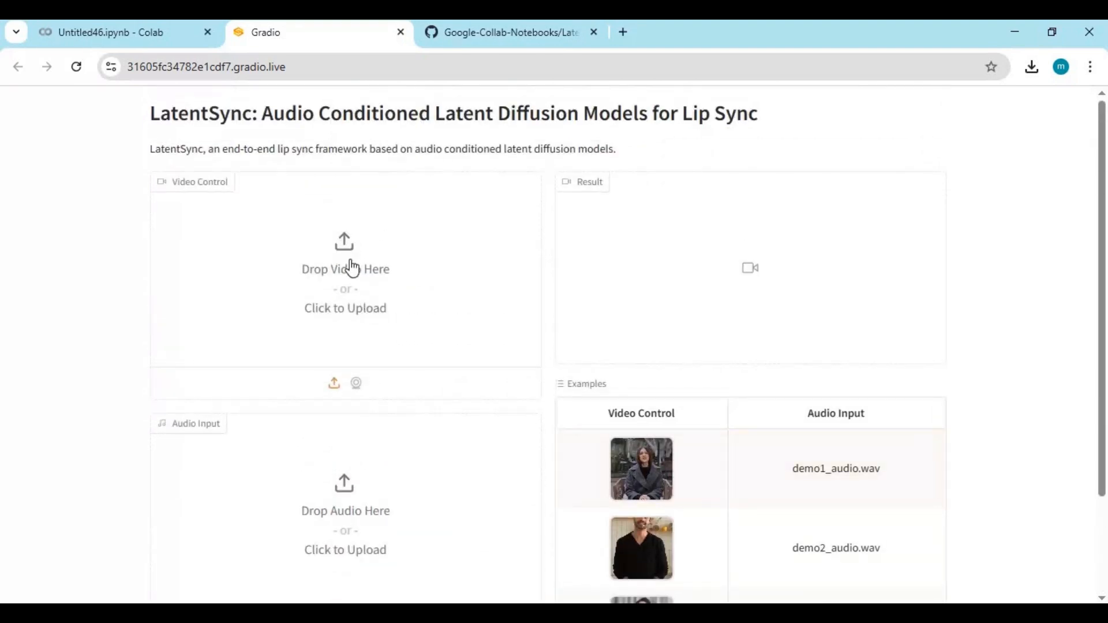
{"action": "scroll", "coordinate": [370, 274], "scroll_direction": "down", "scroll_amount": 3}
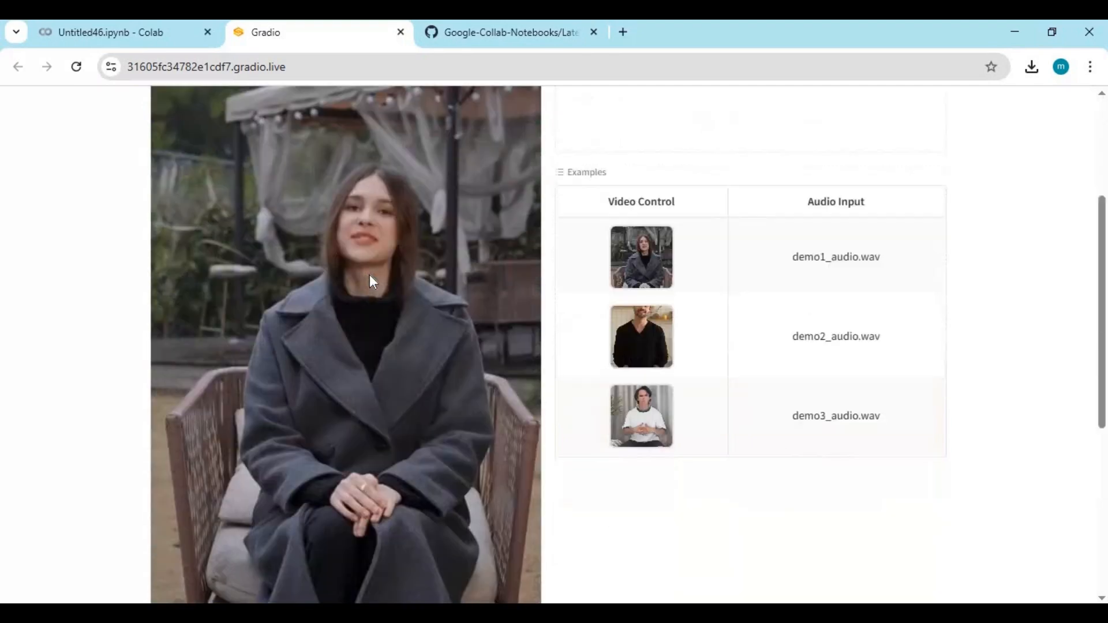
{"action": "scroll", "coordinate": [398, 364], "scroll_direction": "down", "scroll_amount": 5}
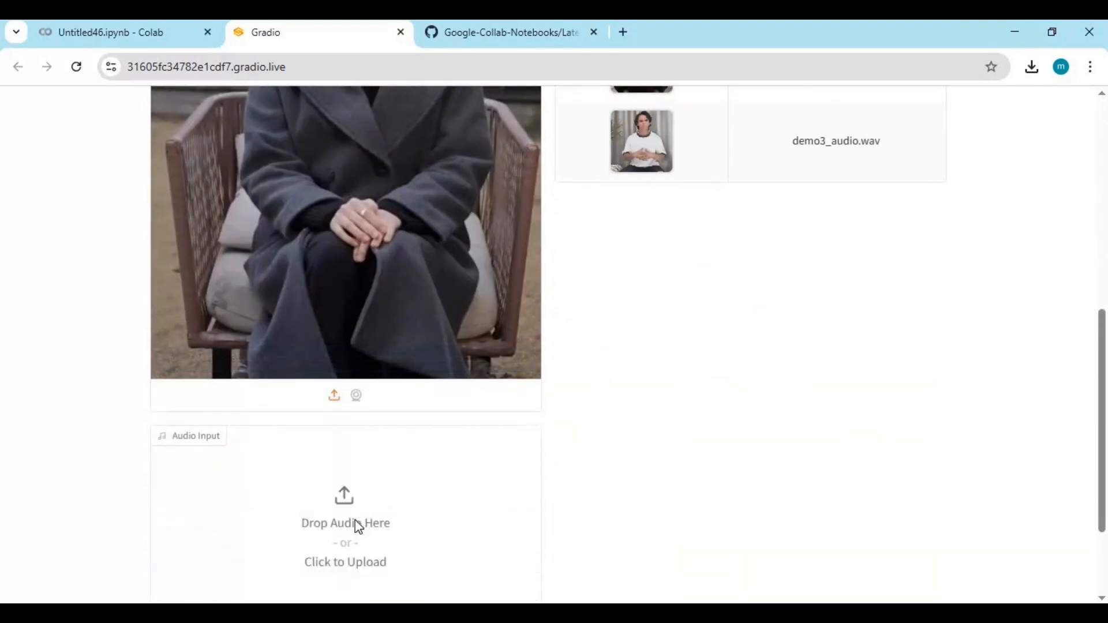
Upload the 3_vc_2025-08-09_101046_418 audio clip and submit to generate the lip-synced video.
{"action": "left_click", "coordinate": [350, 518]}
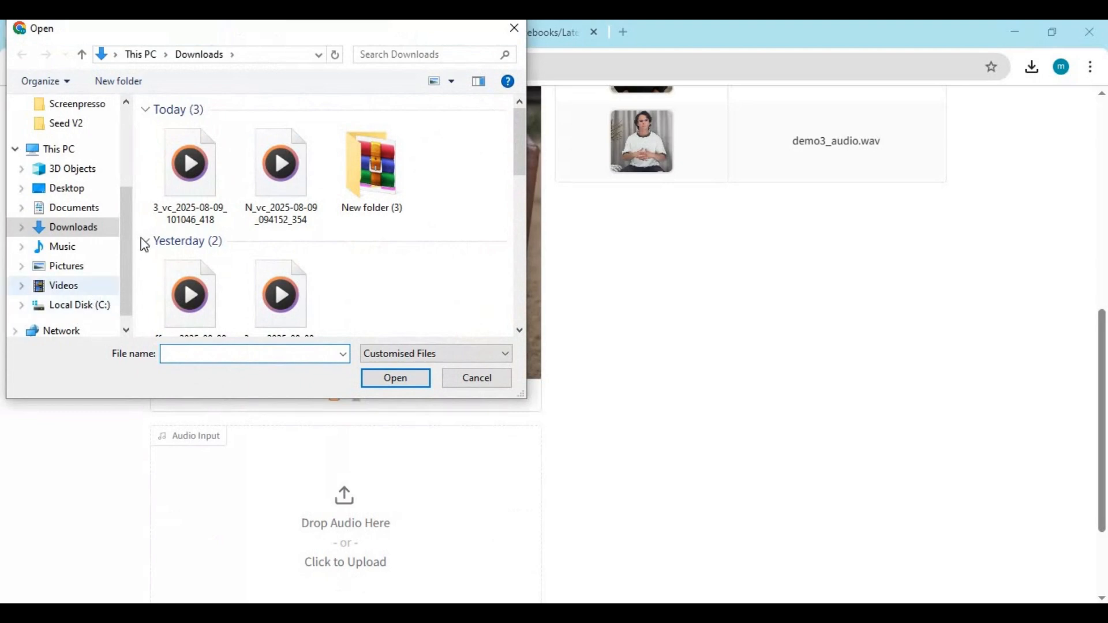
{"action": "double_click", "coordinate": [189, 169]}
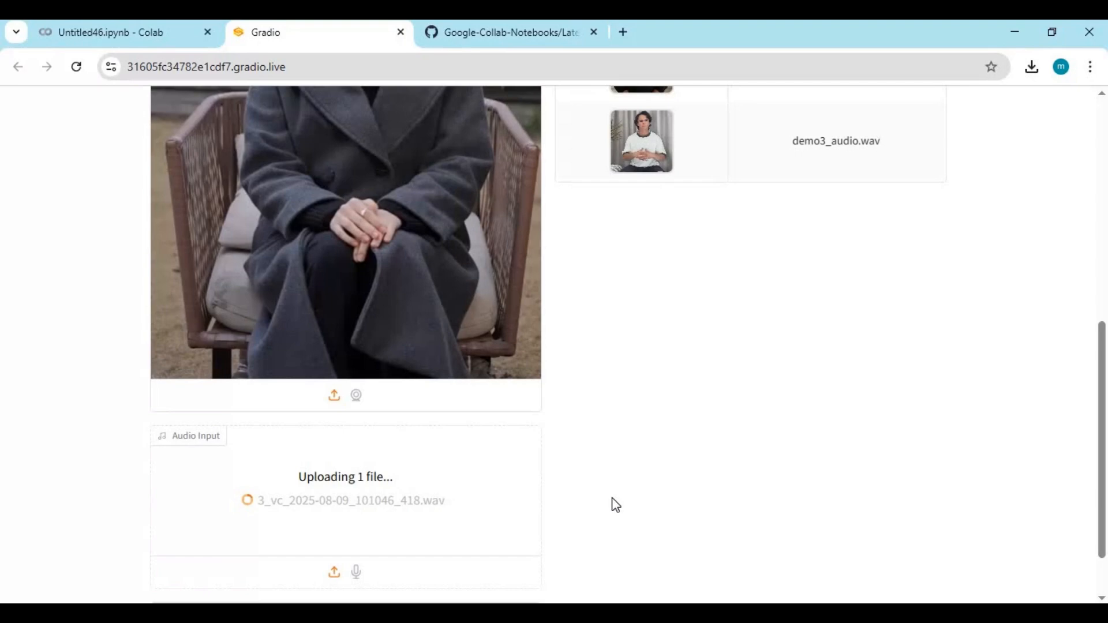
{"action": "scroll", "coordinate": [611, 505], "scroll_direction": "down", "scroll_amount": 2}
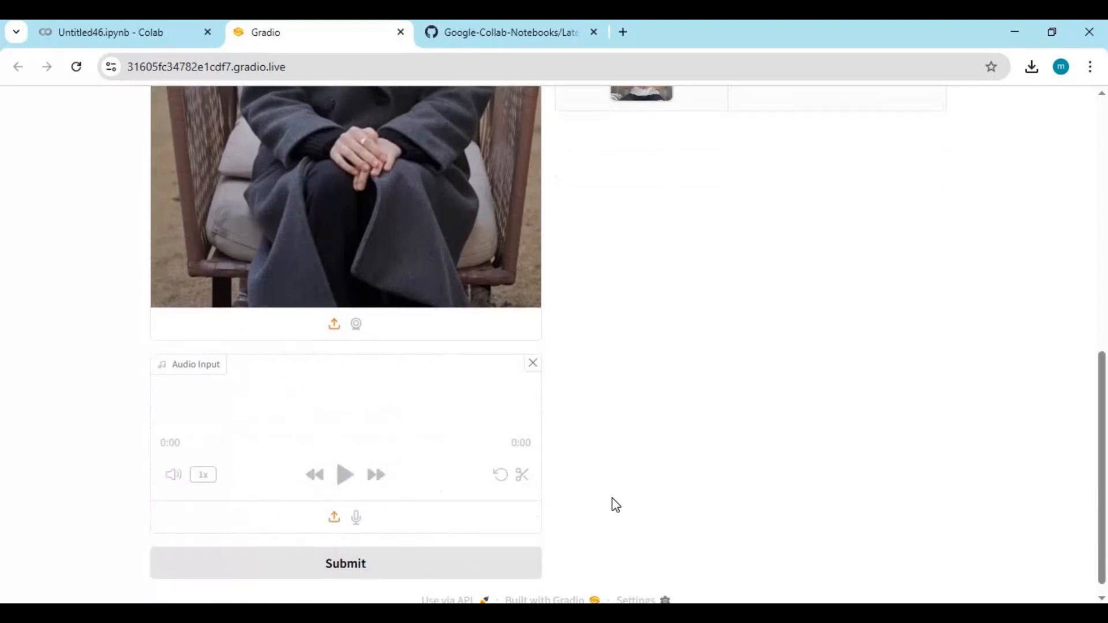
{"action": "scroll", "coordinate": [612, 504], "scroll_direction": "down", "scroll_amount": 1}
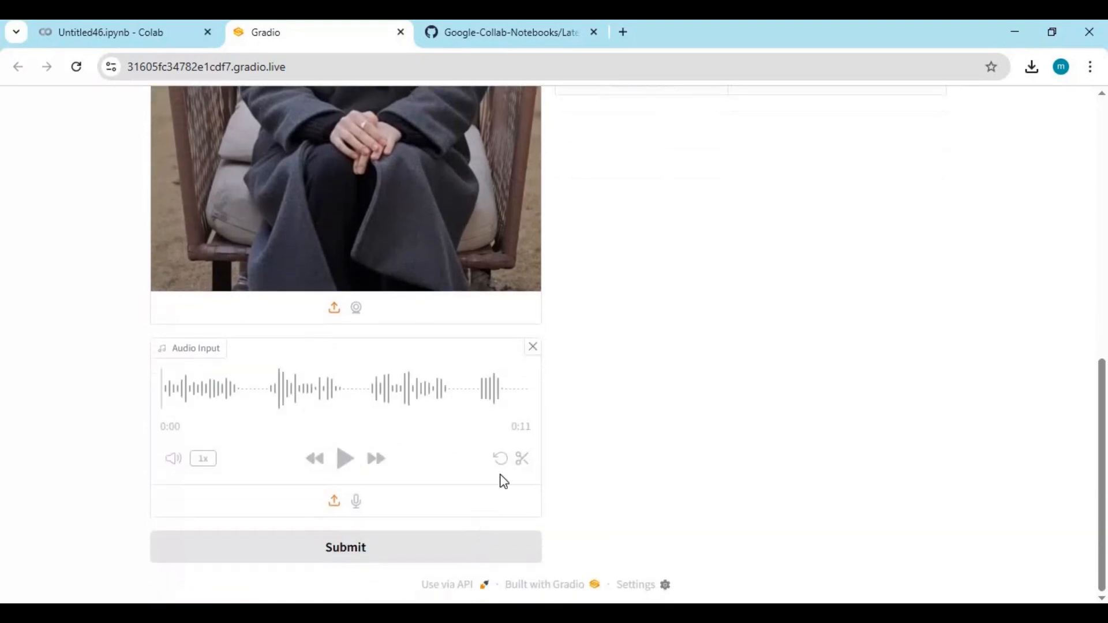
{"action": "left_click", "coordinate": [387, 553]}
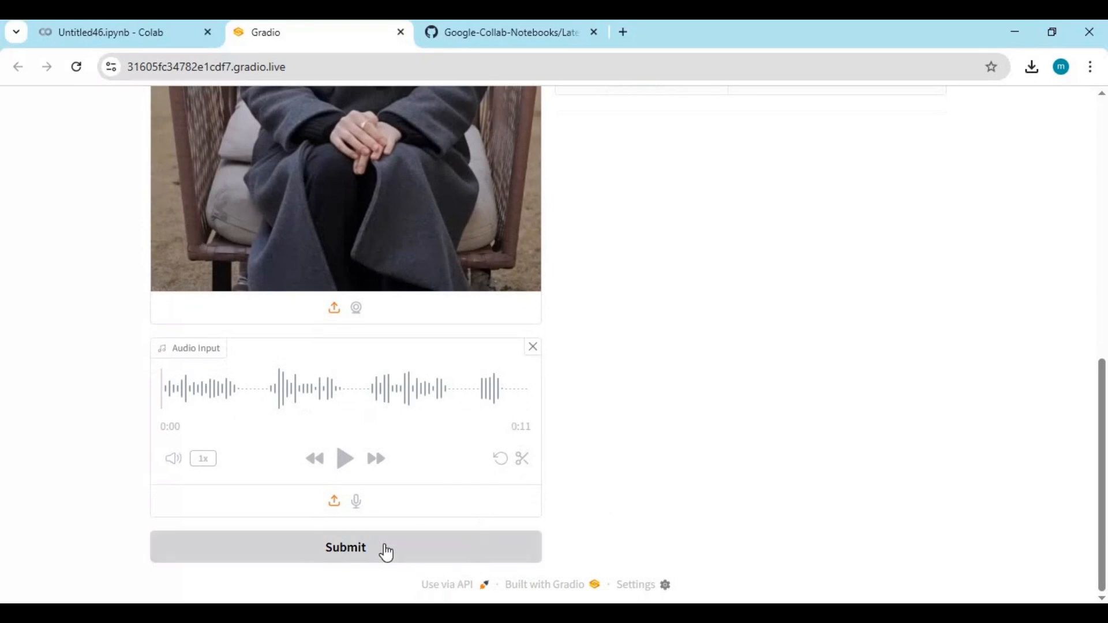
{"action": "scroll", "coordinate": [643, 495], "scroll_direction": "up", "scroll_amount": 5}
{"action": "scroll", "coordinate": [645, 496], "scroll_direction": "up", "scroll_amount": 1}
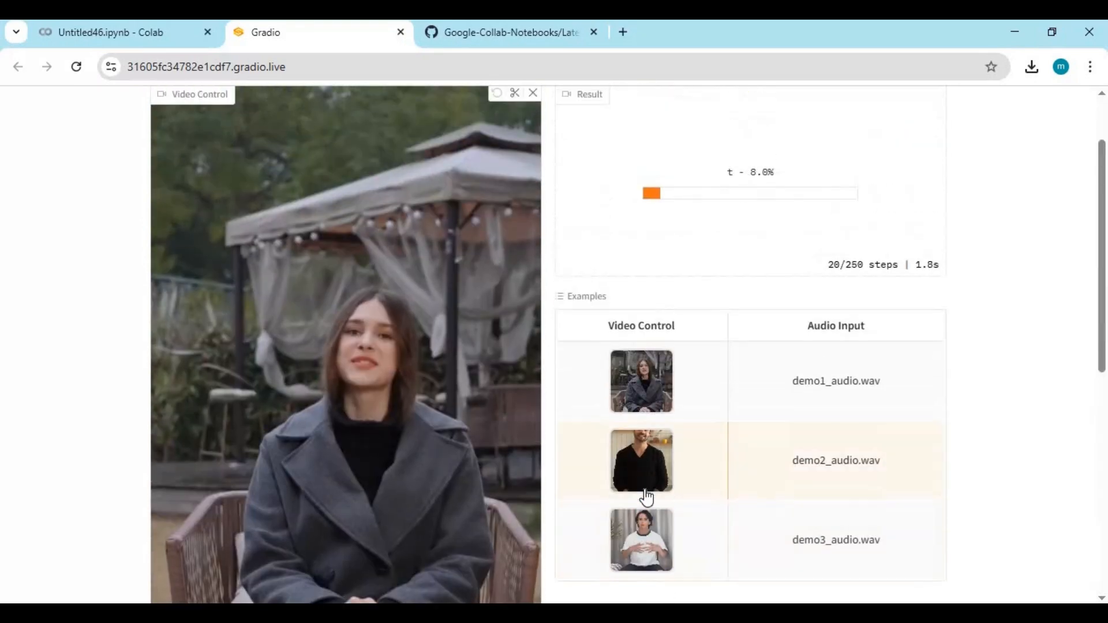
{"action": "scroll", "coordinate": [648, 500], "scroll_direction": "up", "scroll_amount": 1}
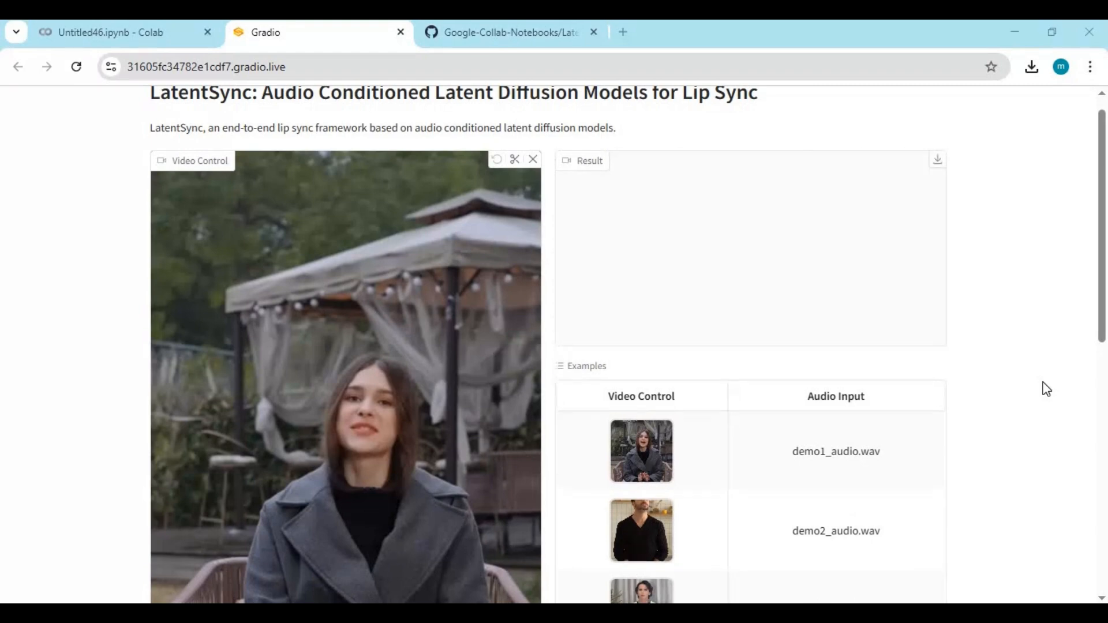
{"action": "scroll", "coordinate": [1049, 369], "scroll_direction": "down", "scroll_amount": 3}
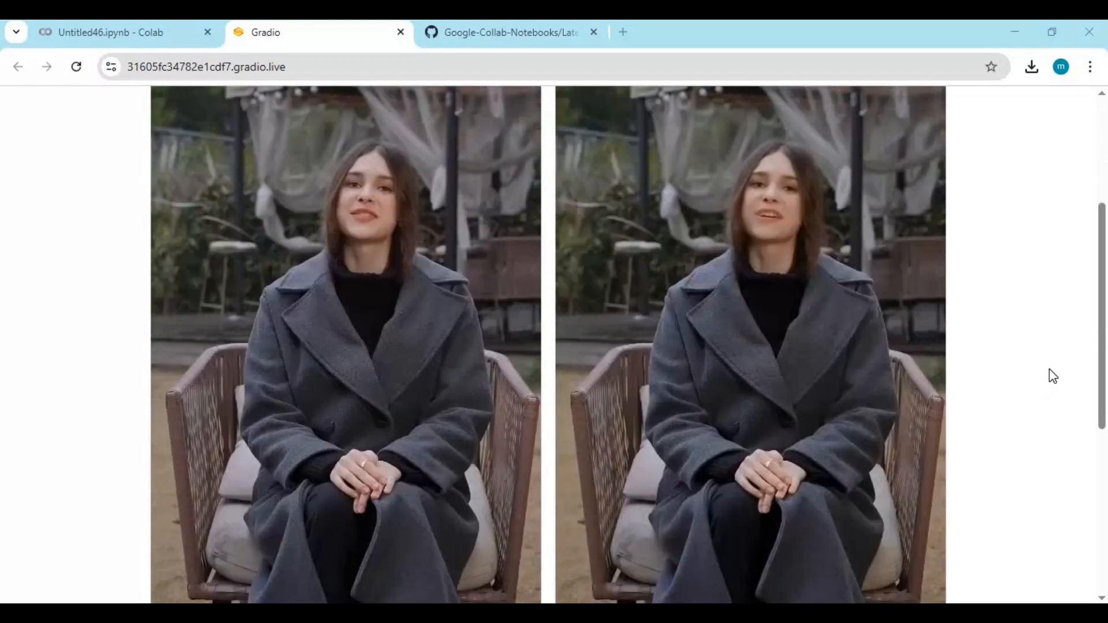
{"action": "scroll", "coordinate": [1050, 376], "scroll_direction": "down", "scroll_amount": 2}
{"action": "scroll", "coordinate": [1049, 376], "scroll_direction": "up", "scroll_amount": 1}
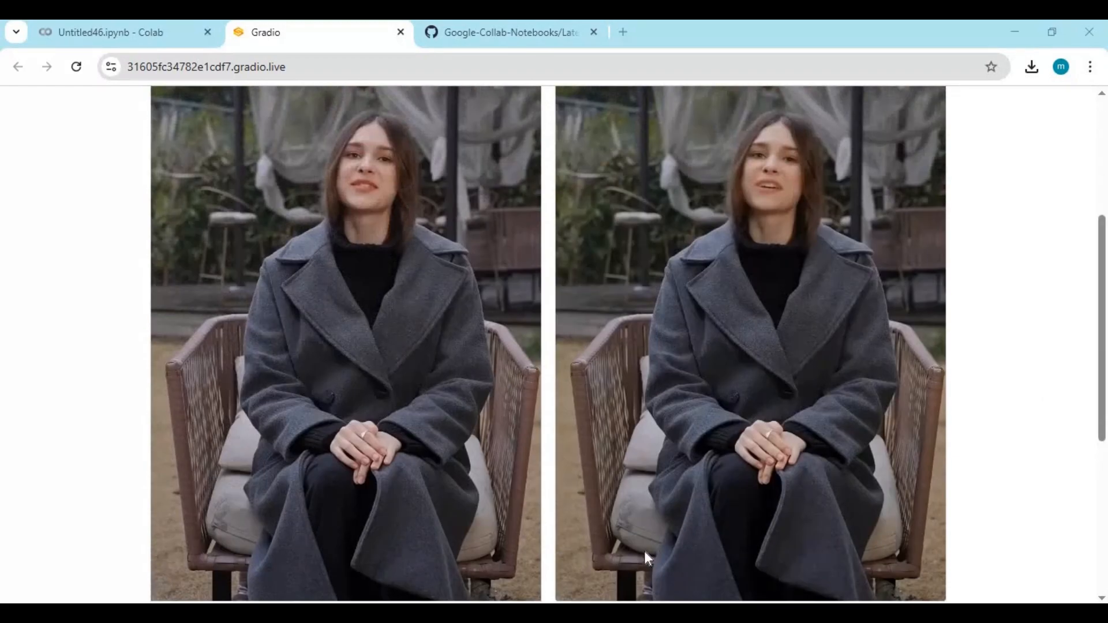
Play the 8-second lip-synced Result video and download it to the computer.
{"action": "left_click", "coordinate": [578, 582]}
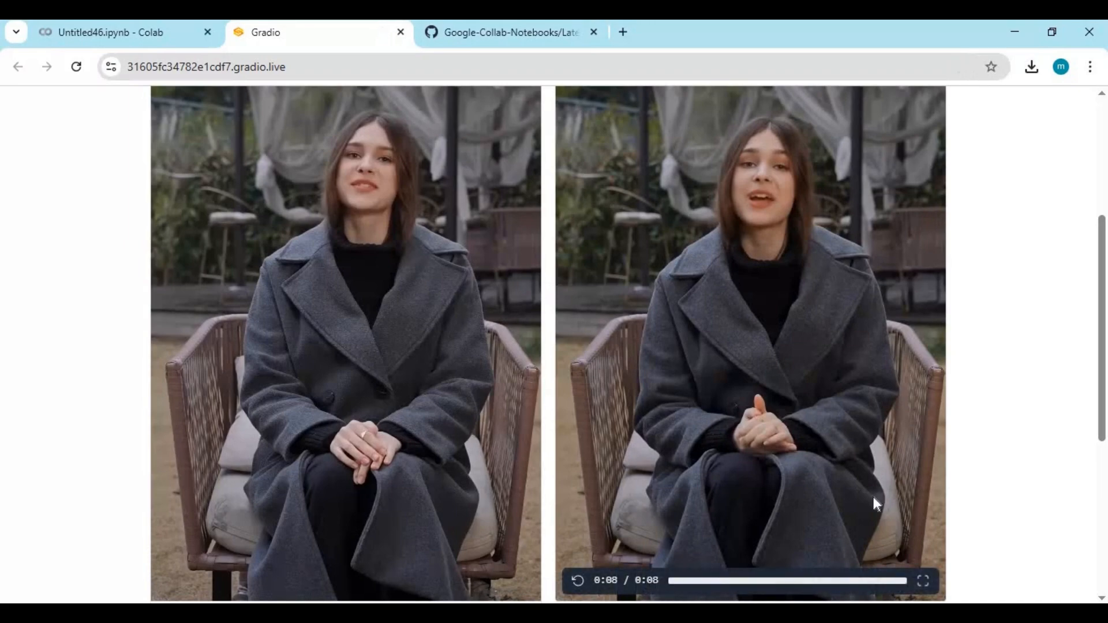
{"action": "scroll", "coordinate": [974, 464], "scroll_direction": "up", "scroll_amount": 2}
{"action": "scroll", "coordinate": [973, 465], "scroll_direction": "up", "scroll_amount": 2}
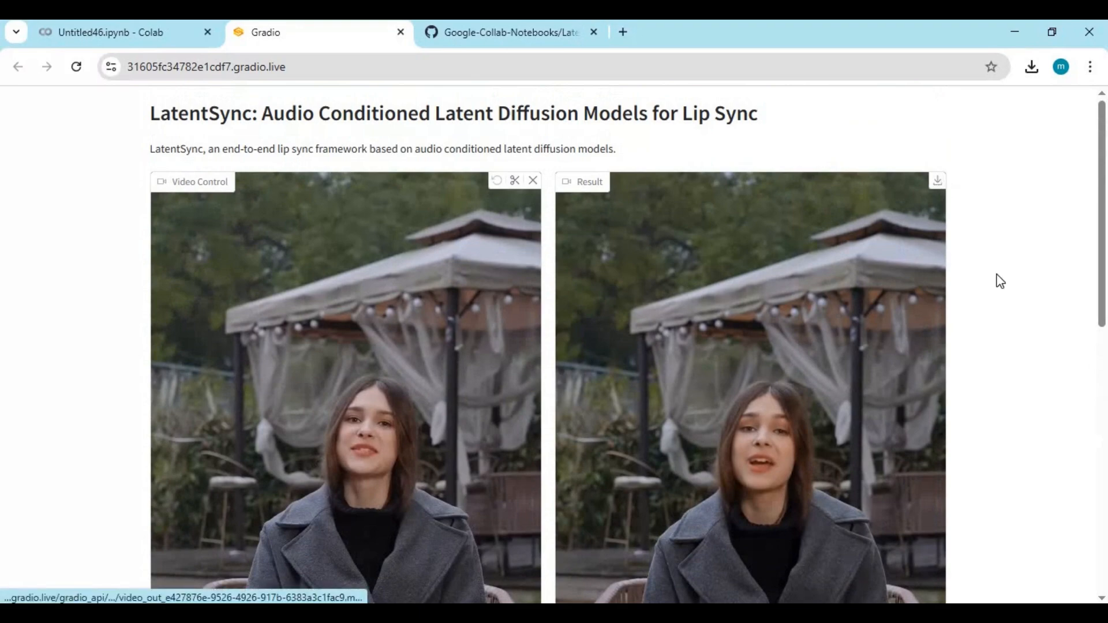
{"action": "left_click", "coordinate": [372, 377]}
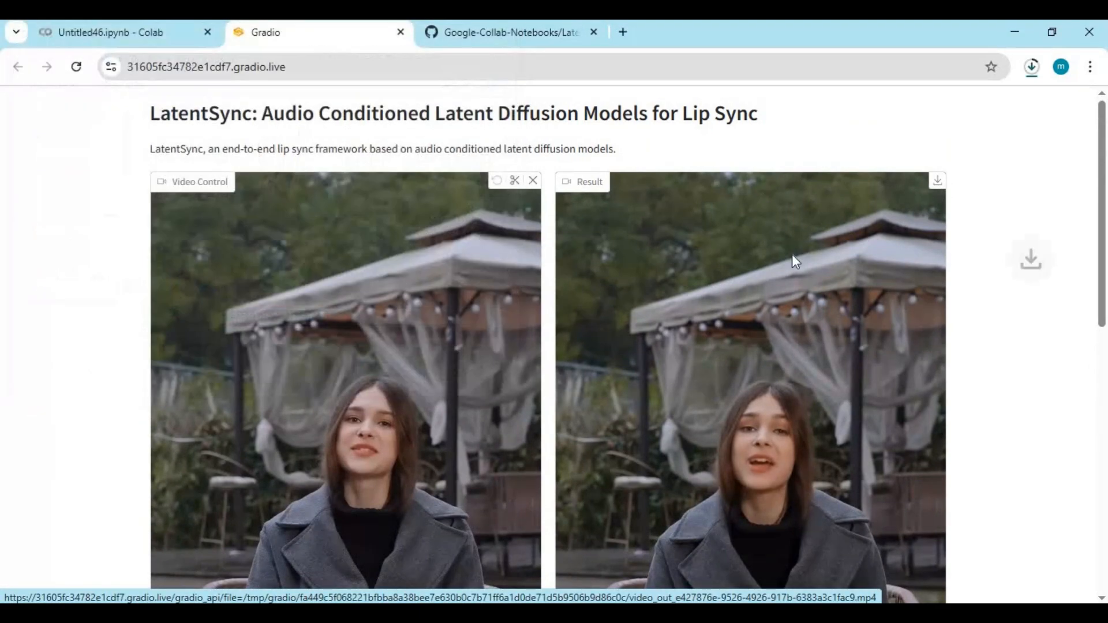